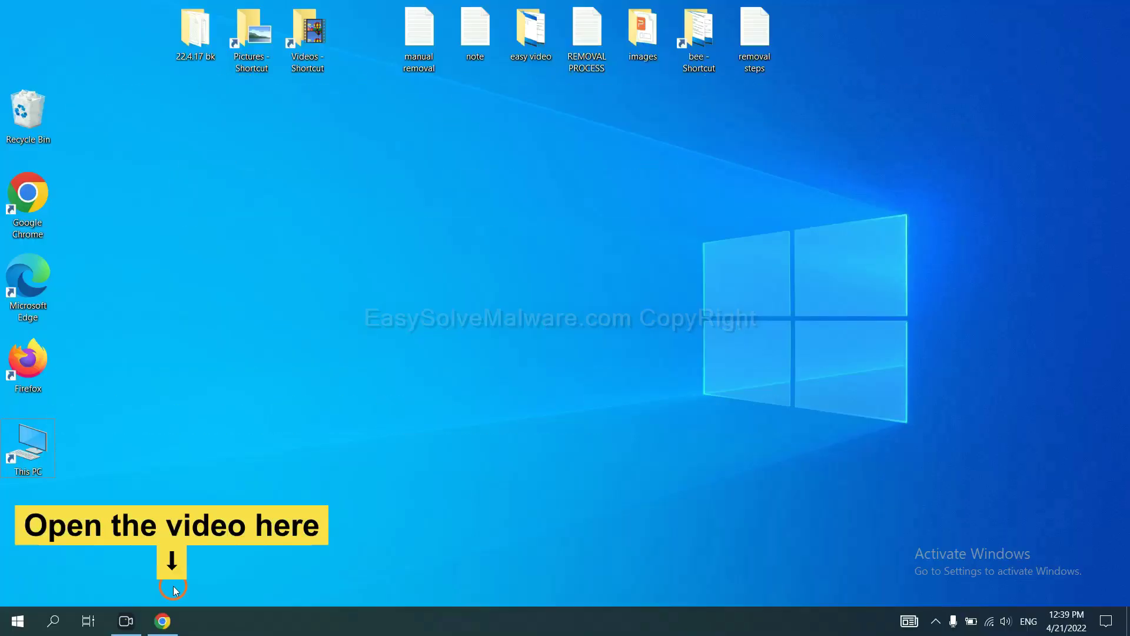
# Open the EasySolveMalware guide from the video description and download the SpyHunter for Windows installer
pyautogui.click(165, 619)
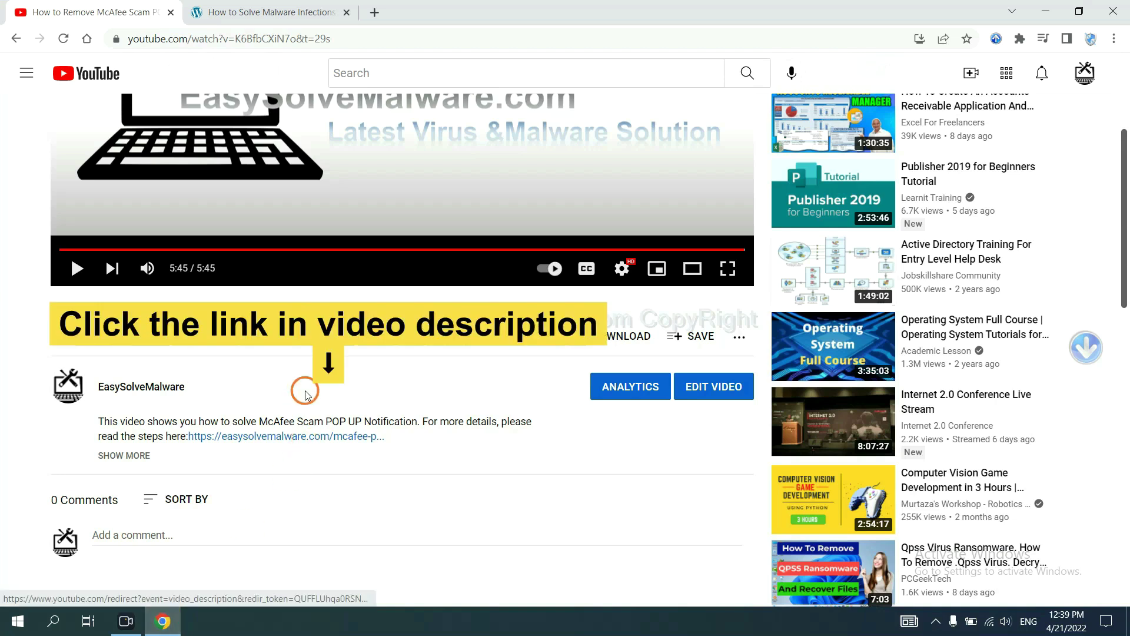
pyautogui.click(312, 438)
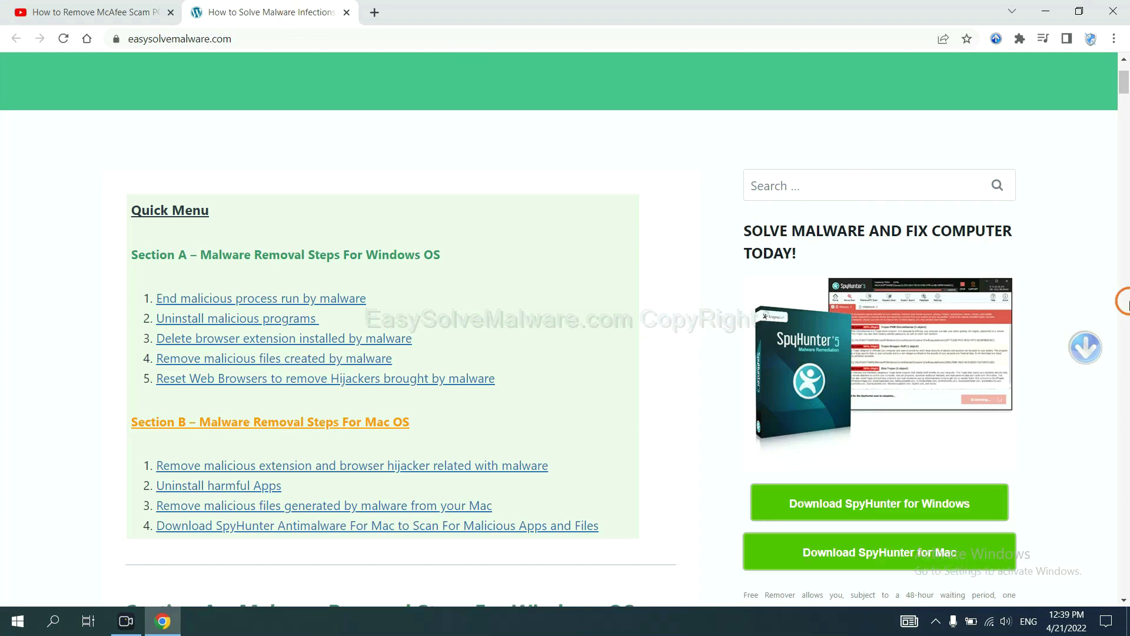
pyautogui.scroll(-4, 1125, 300)
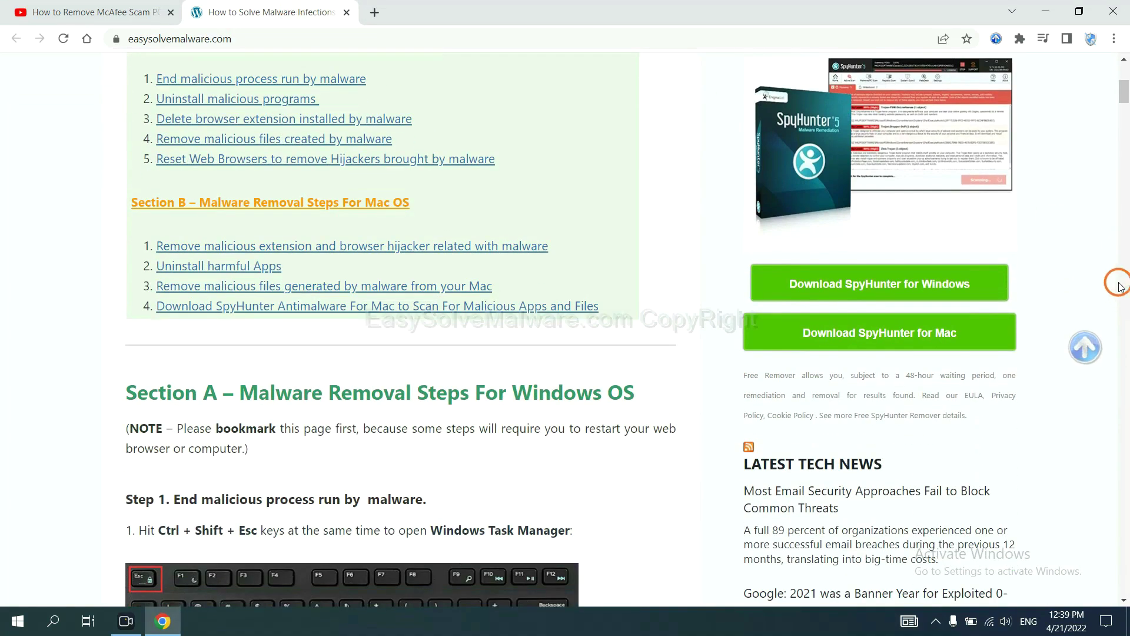
pyautogui.click(960, 283)
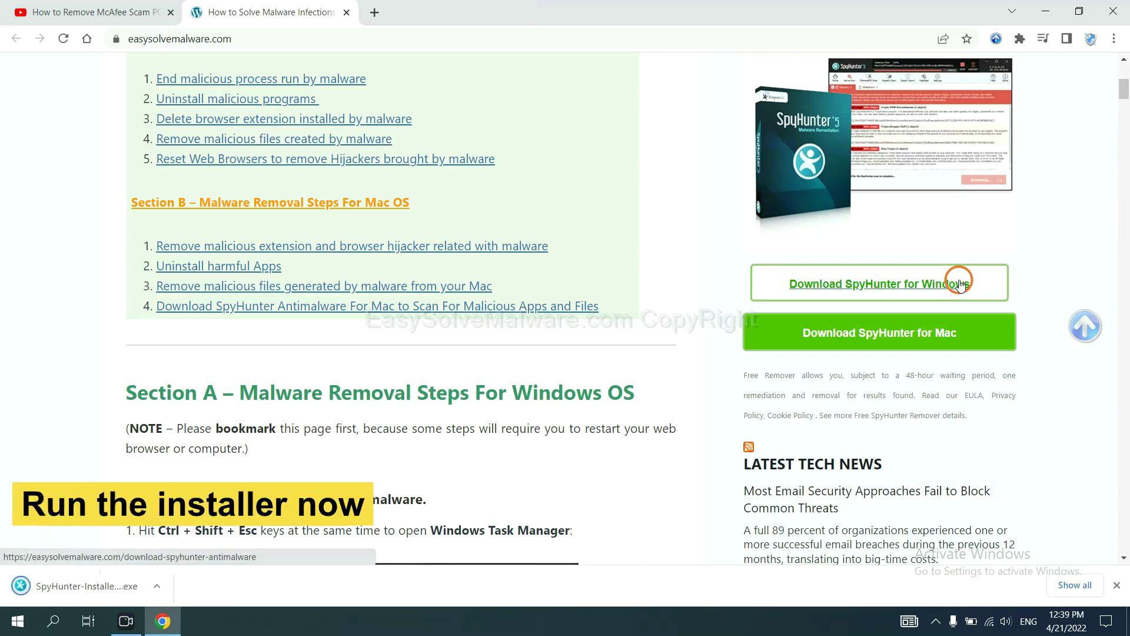
# Run the SpyHunter 5 installer in English, accept the EULA, install, and finish setup
pyautogui.click(72, 587)
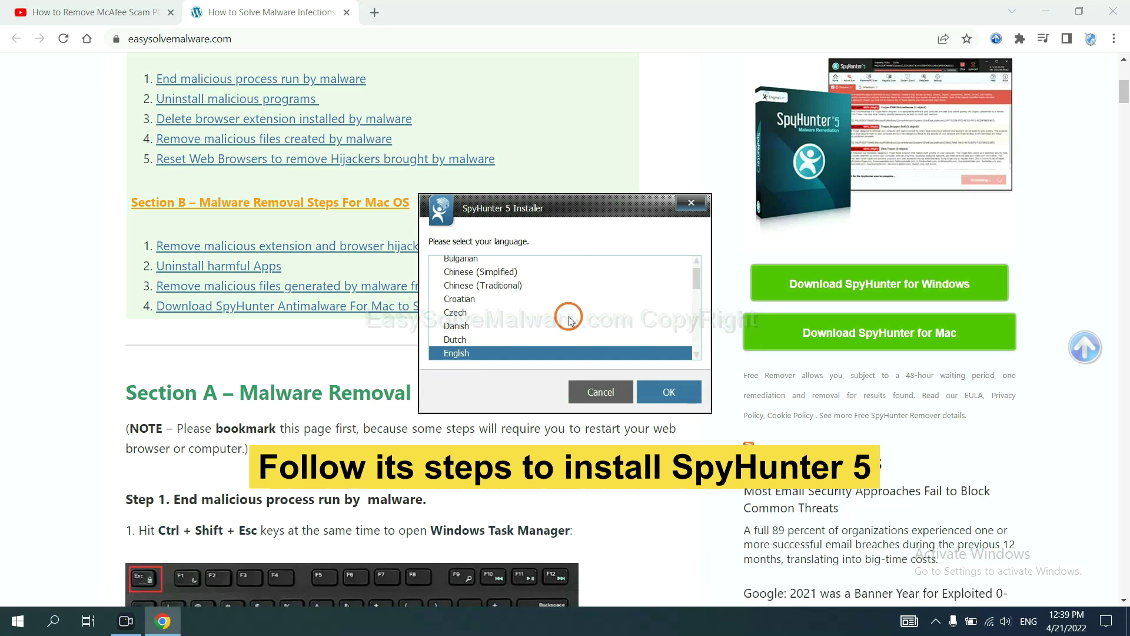
pyautogui.click(652, 392)
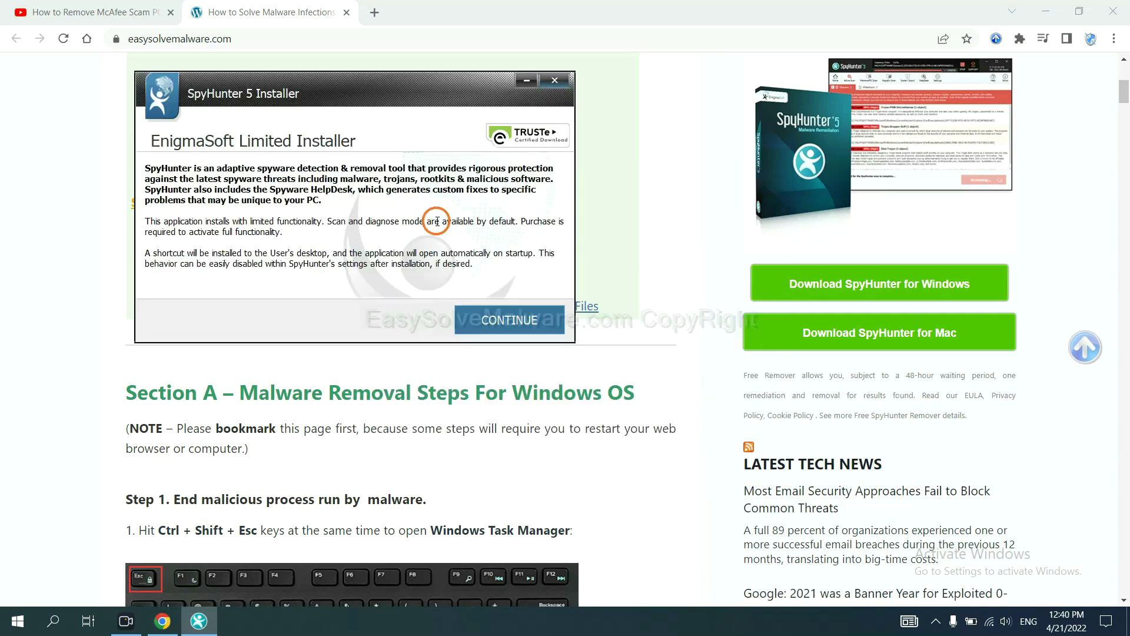
pyautogui.click(481, 323)
pyautogui.click(364, 283)
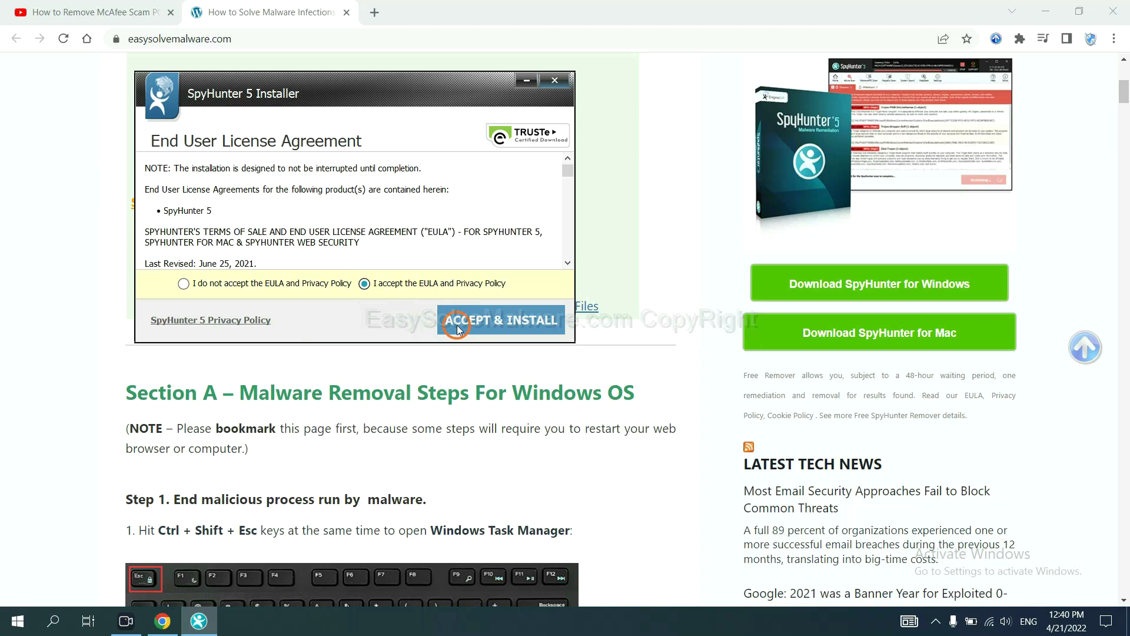
pyautogui.click(458, 325)
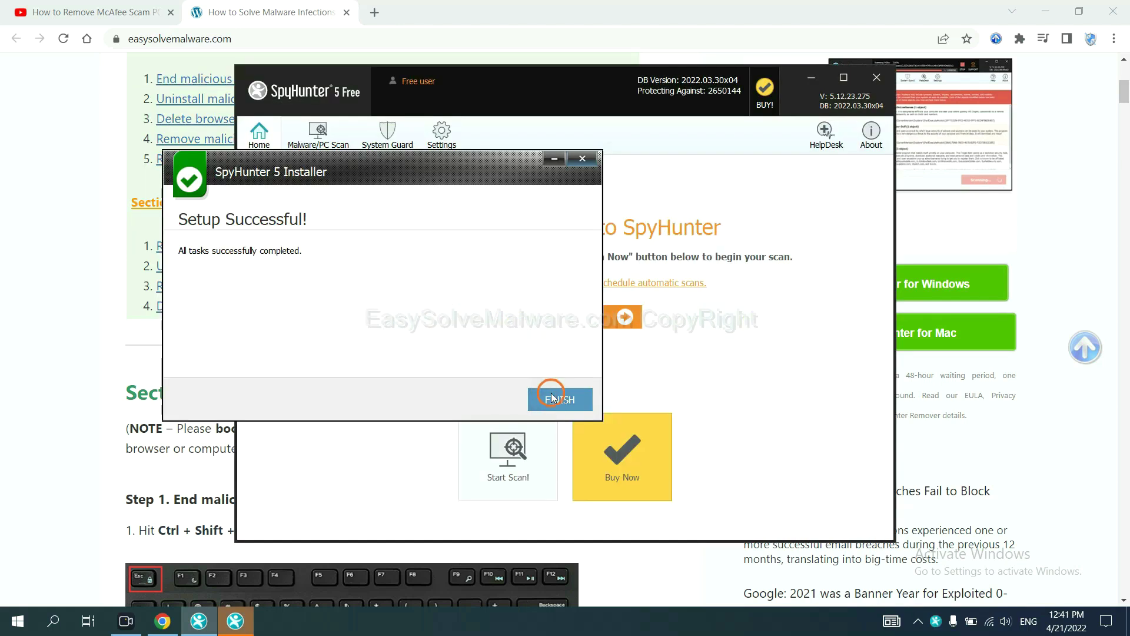
pyautogui.click(557, 398)
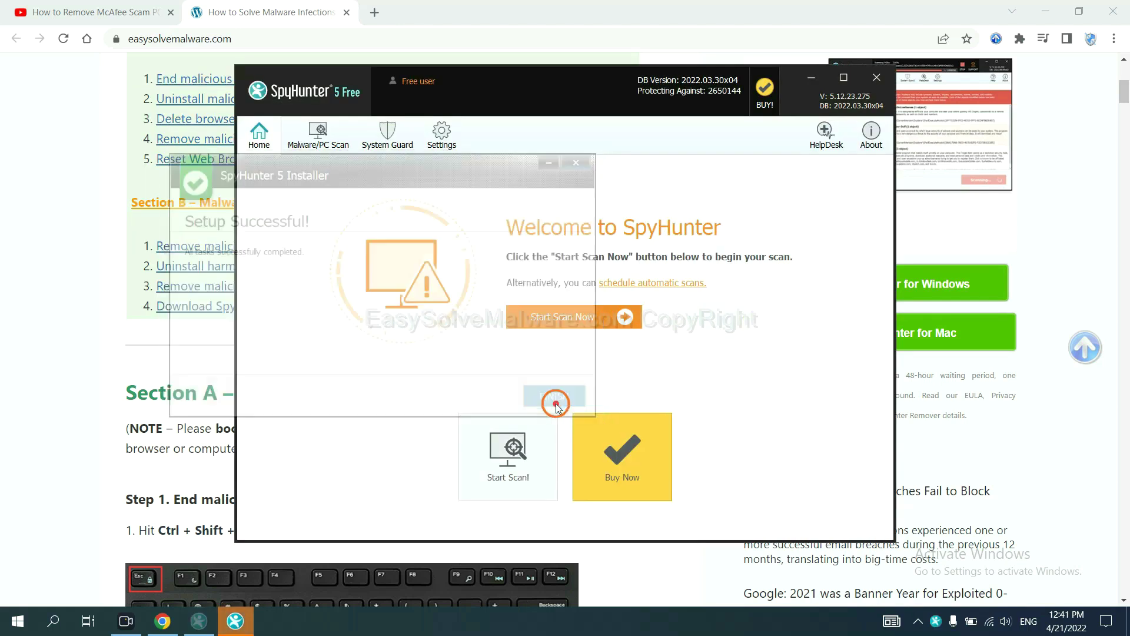
# Scan the PC with SpyHunter 5 and continue past the unknown object remove360.bat
pyautogui.click(556, 321)
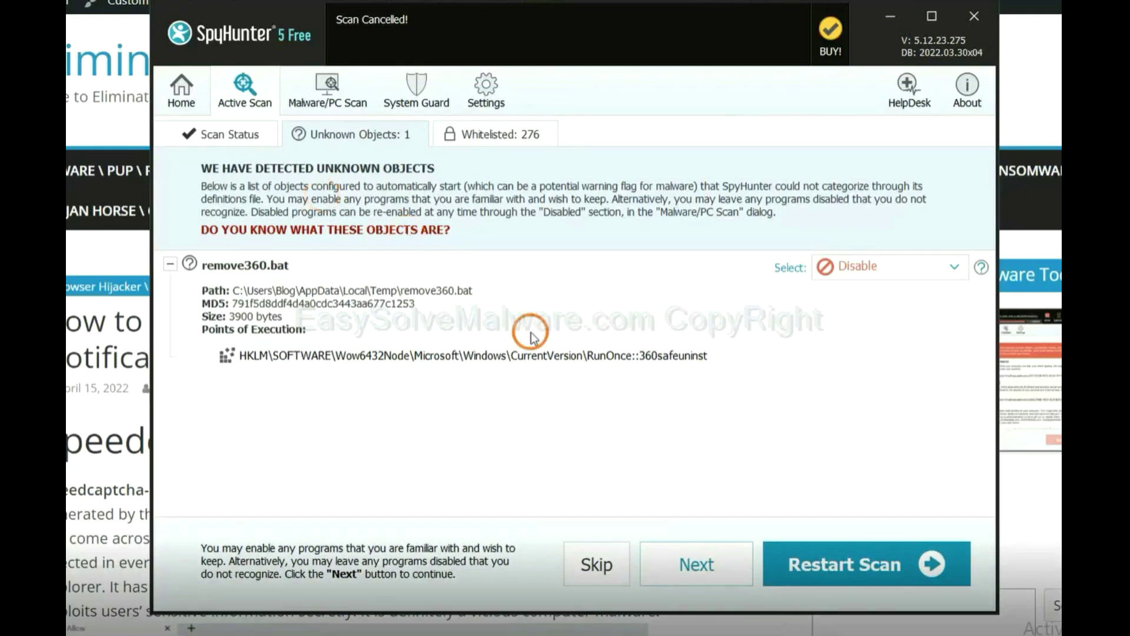
pyautogui.click(686, 562)
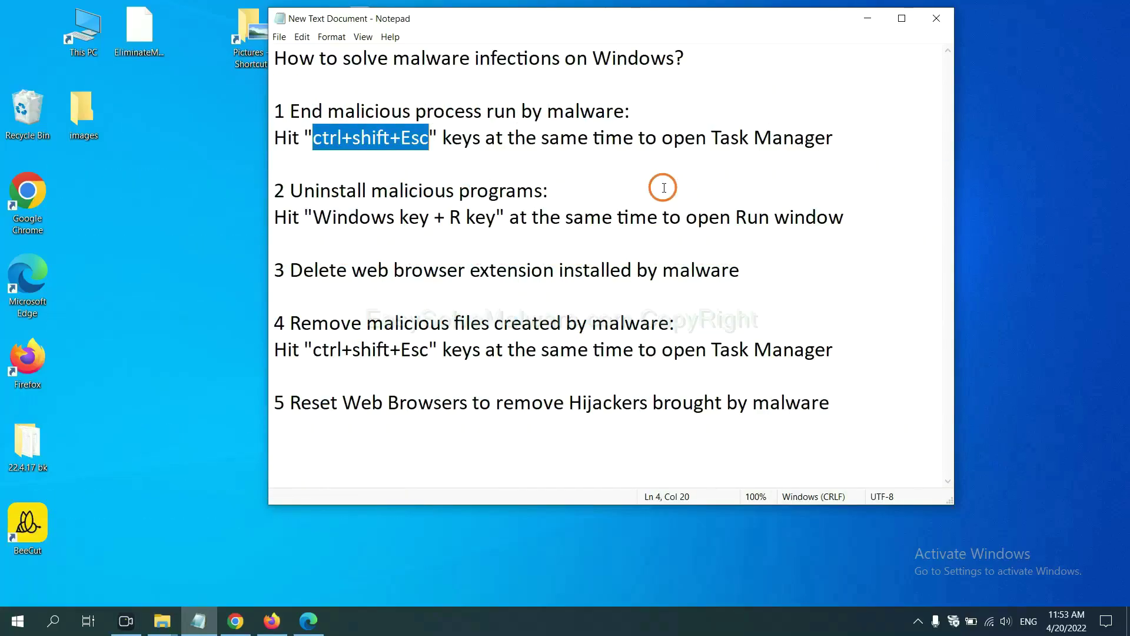
# Highlight the Ctrl+Shift+Esc note and open Task Manager with that shortcut
pyautogui.click(402, 142)
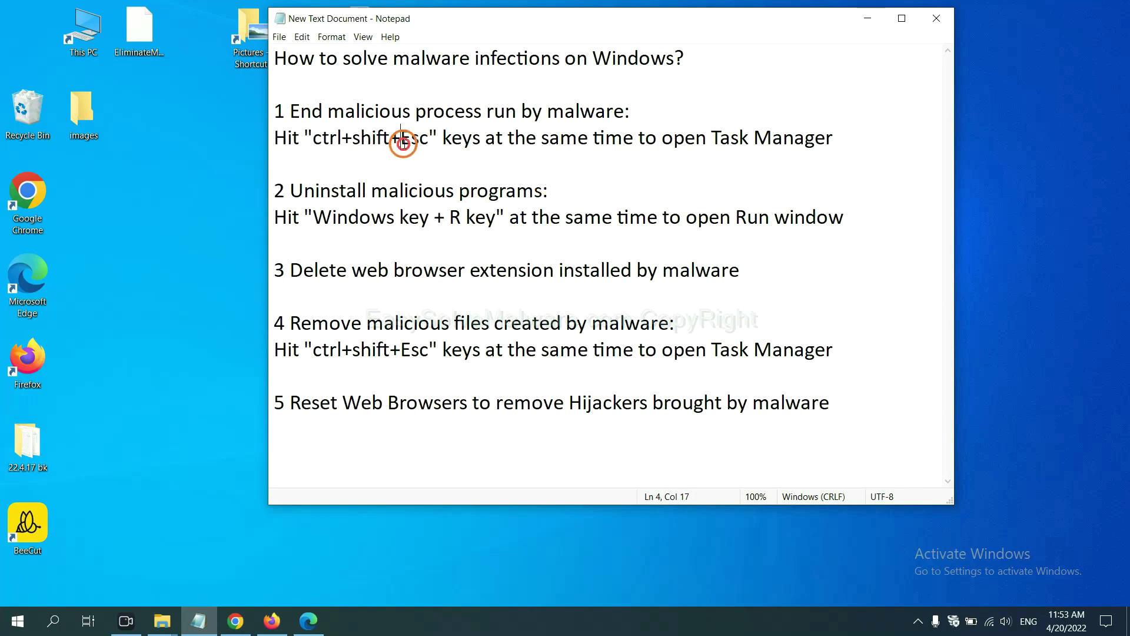
pyautogui.moveTo(429, 142); pyautogui.dragTo(316, 142)
pyautogui.hotkey('ctrl', 'shift', 'Escape')
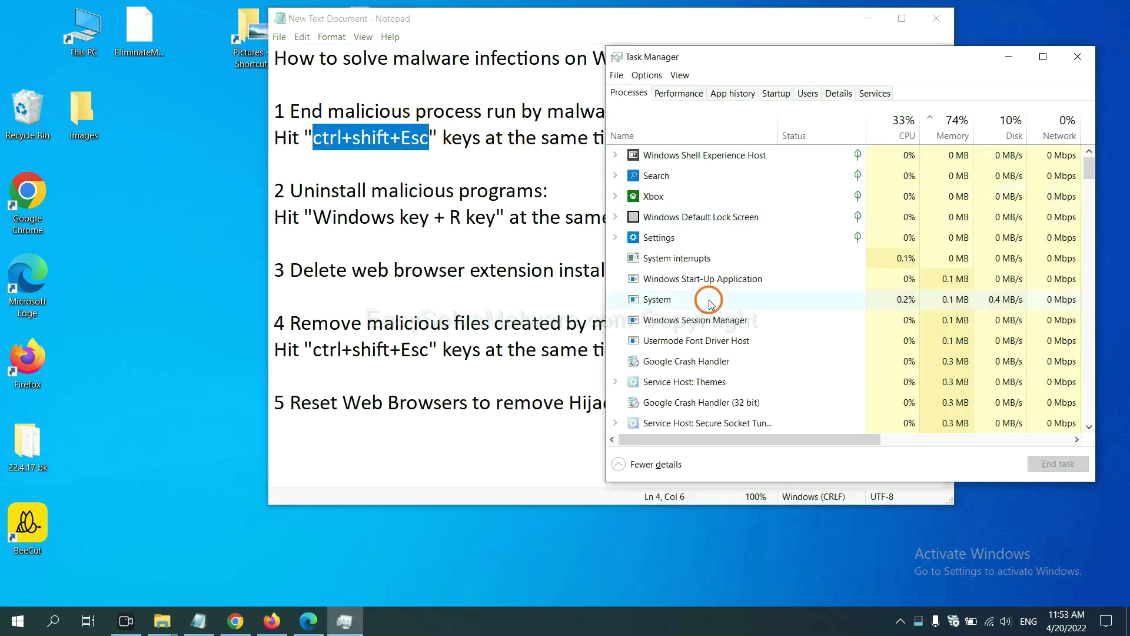
# End the Usermode Font Driver Host process, then close Task Manager
pyautogui.click(755, 298)
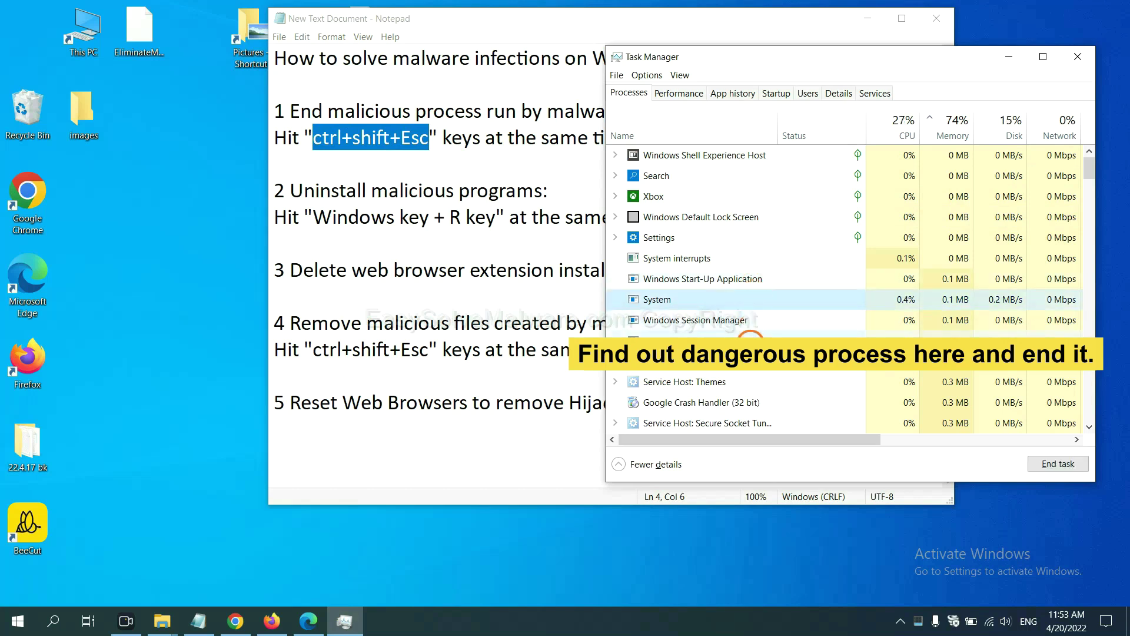
pyautogui.click(751, 340)
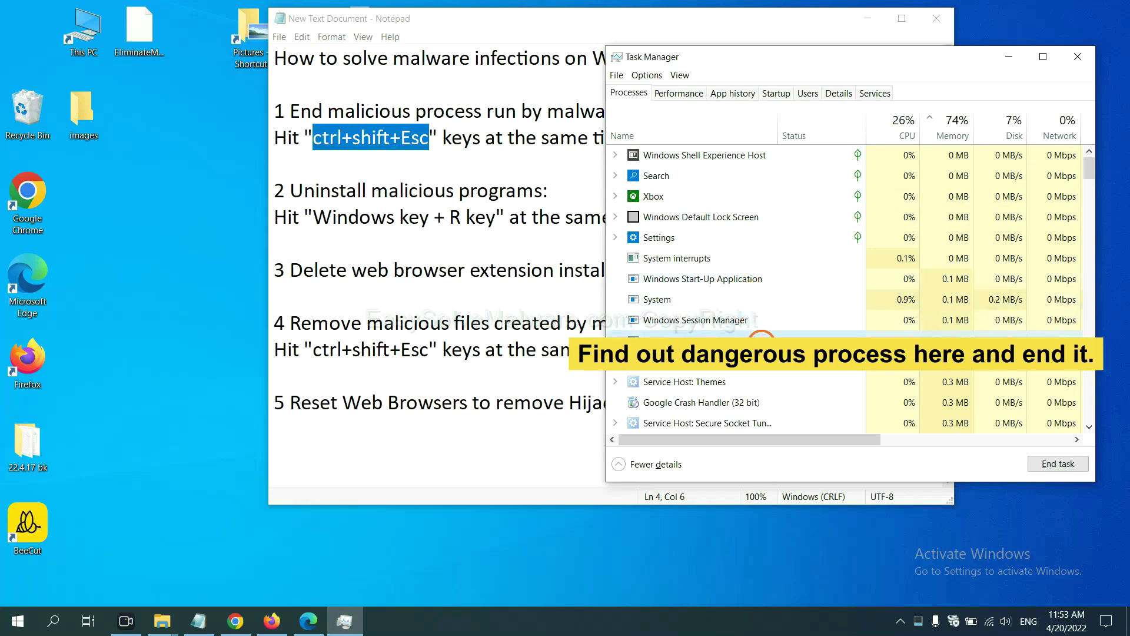
pyautogui.click(1068, 464)
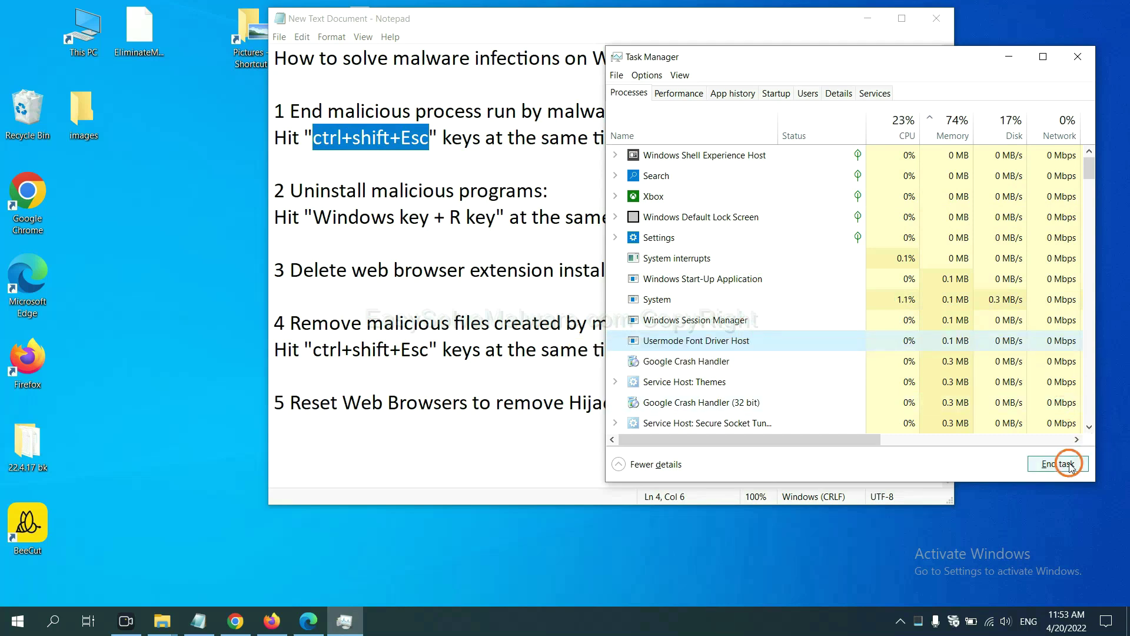
pyautogui.click(1075, 57)
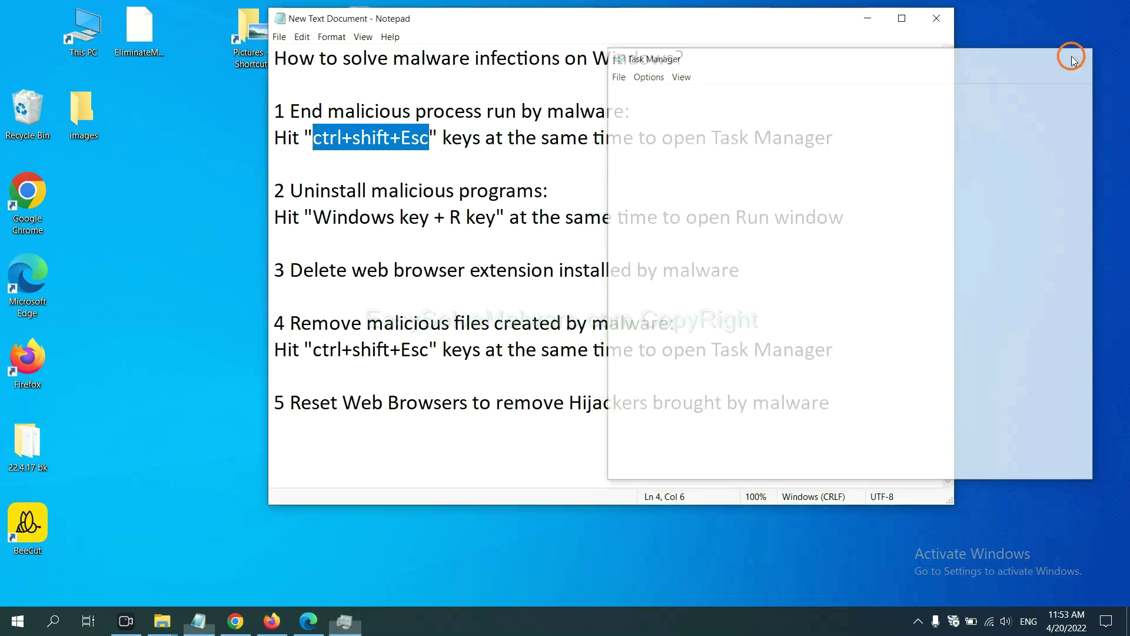
pyautogui.click(702, 204)
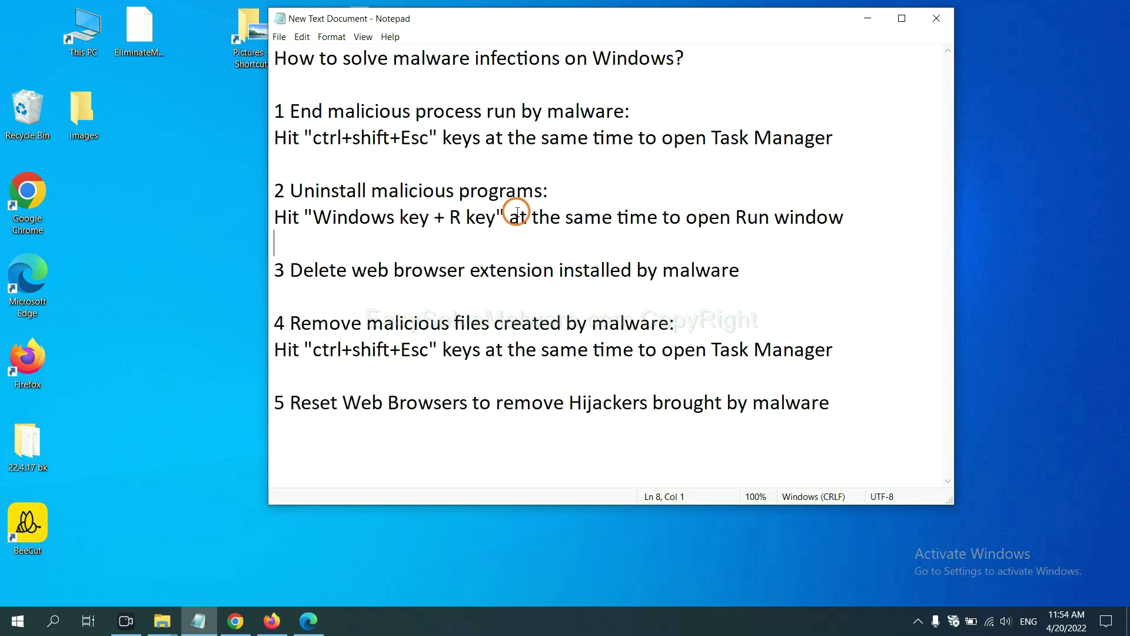
# Highlight the Windows key + R note and bring up the Run box beside the notes
pyautogui.click(310, 224)
pyautogui.moveTo(310, 224); pyautogui.dragTo(492, 230)
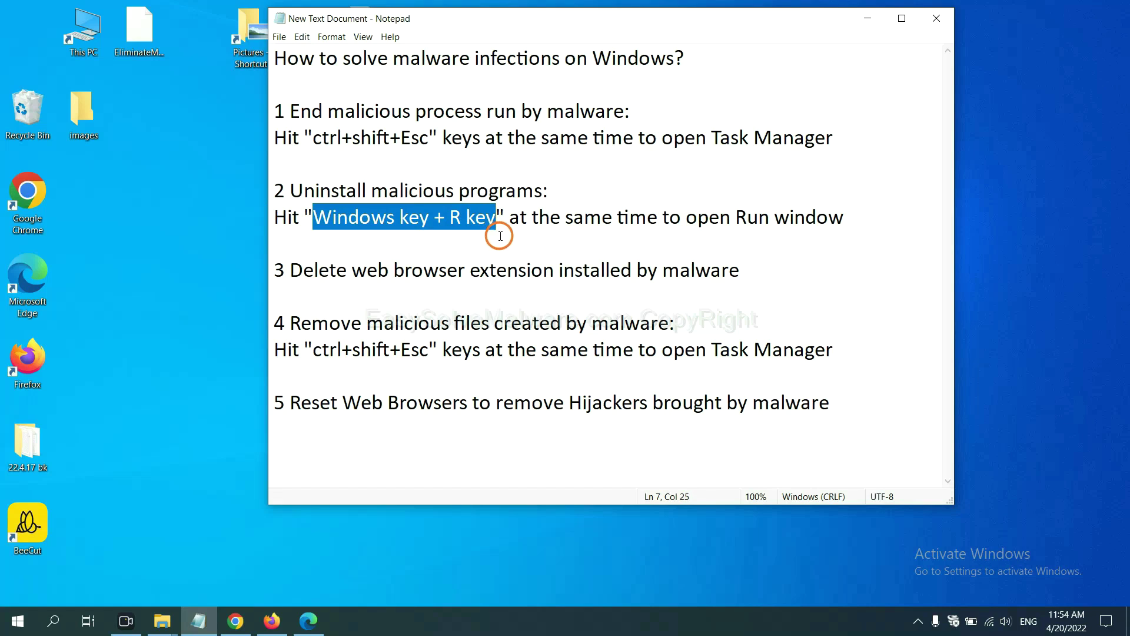
pyautogui.press('super+r')
pyautogui.moveTo(126, 463); pyautogui.dragTo(863, 199)
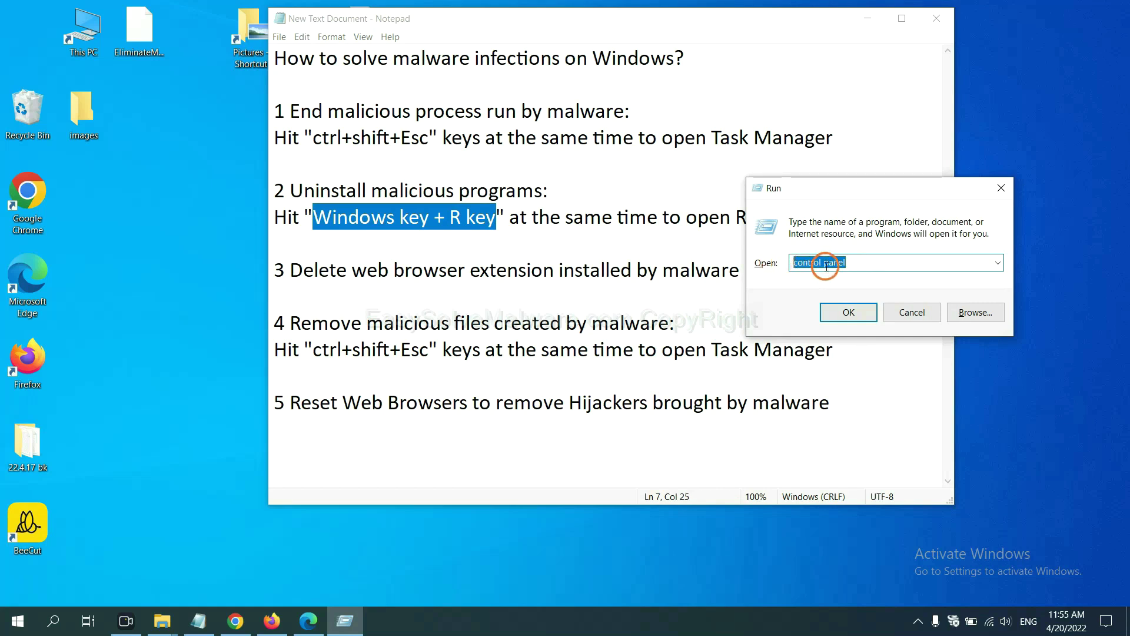
# In Control Panel's Programs and Features, select Xiph.Org Open Codecs, then close the list
pyautogui.click(844, 323)
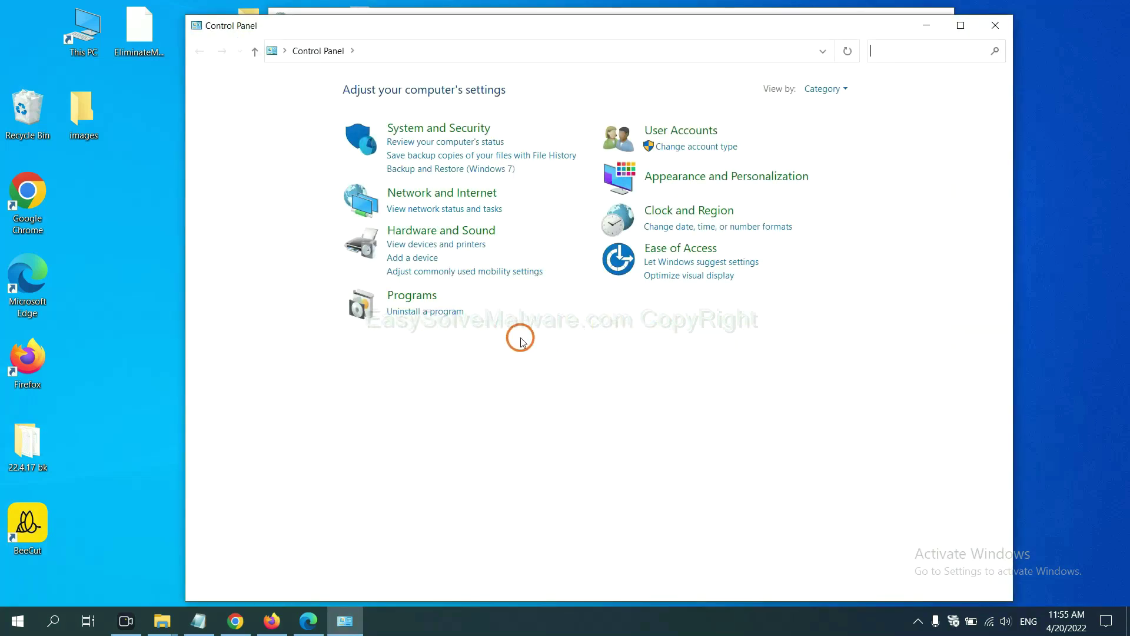
pyautogui.click(445, 312)
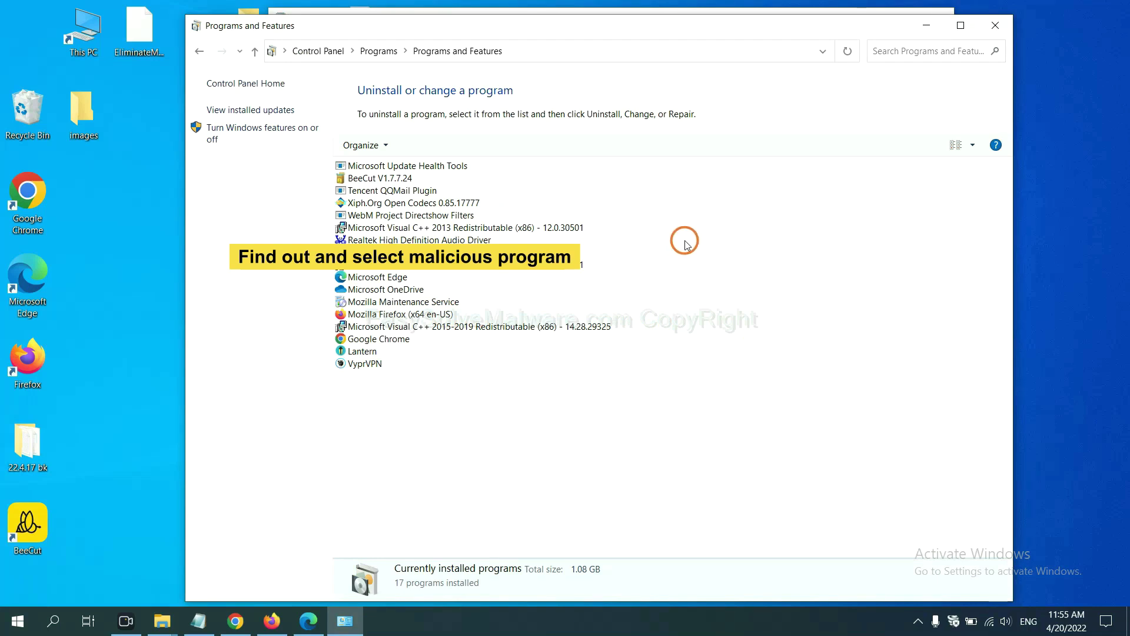
pyautogui.click(445, 203)
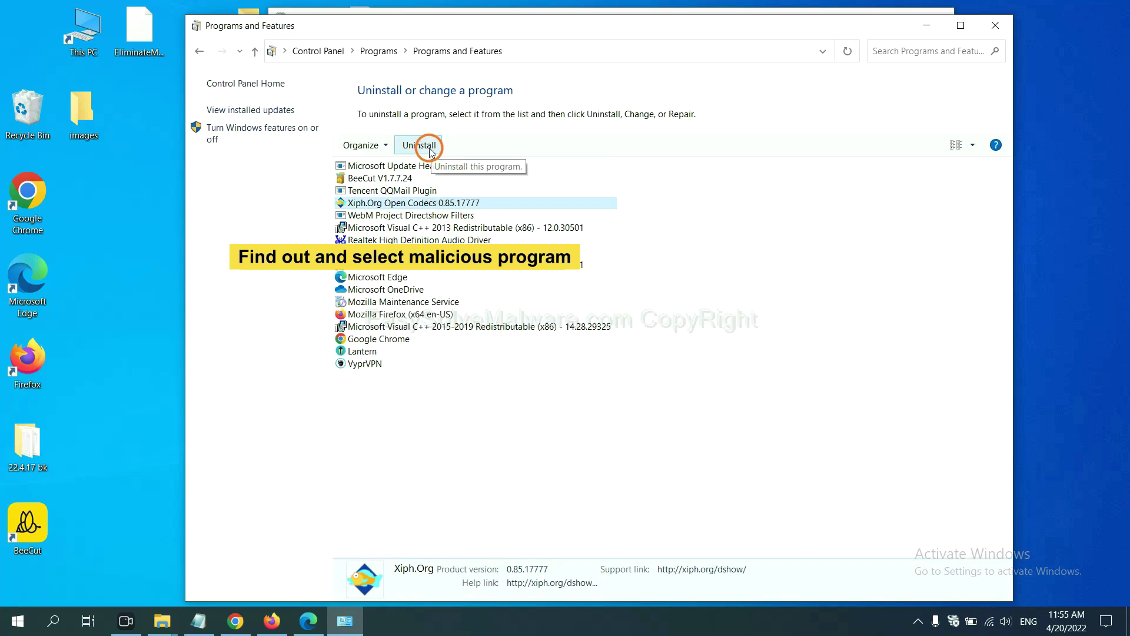
pyautogui.click(1003, 29)
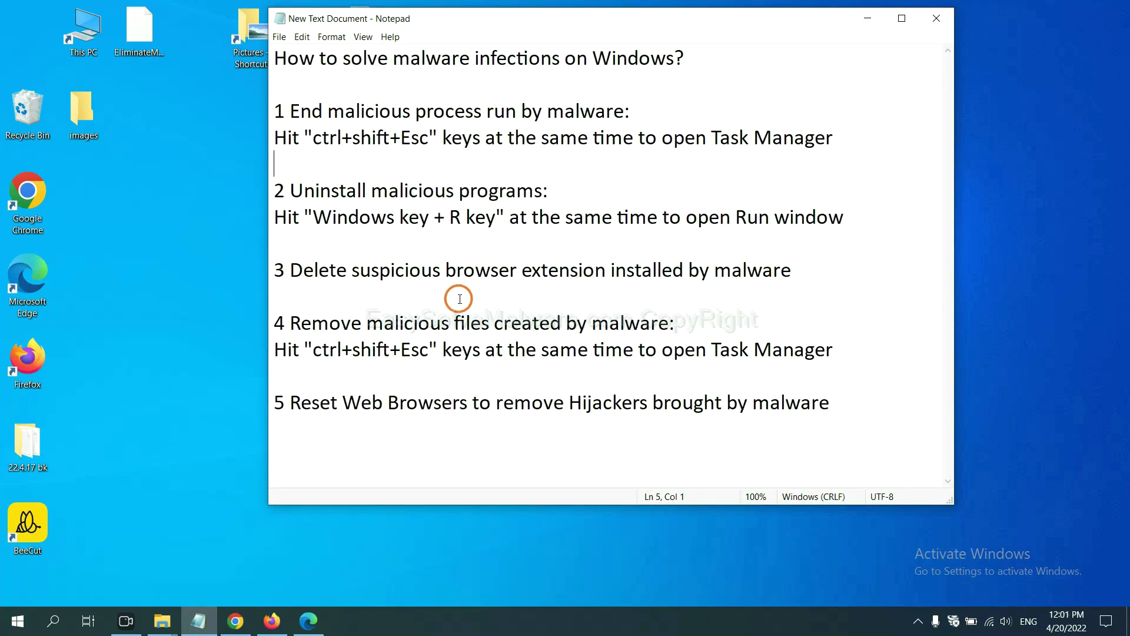
# Review Chrome's Extensions page via More tools, showing the Scroll To Top extension
pyautogui.click(244, 620)
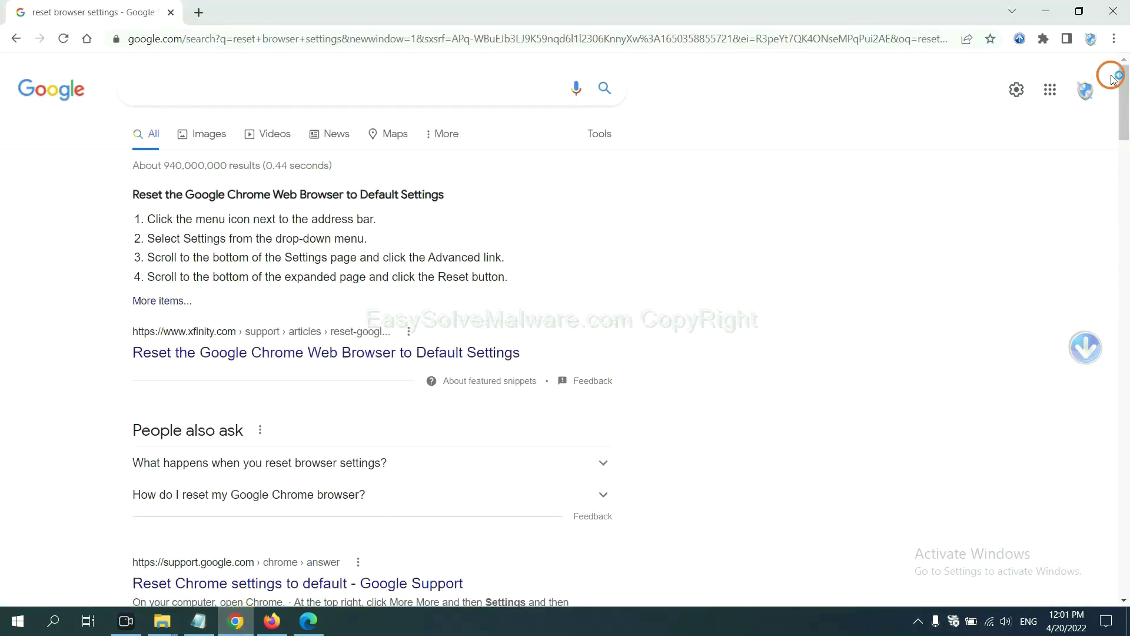
pyautogui.click(1112, 41)
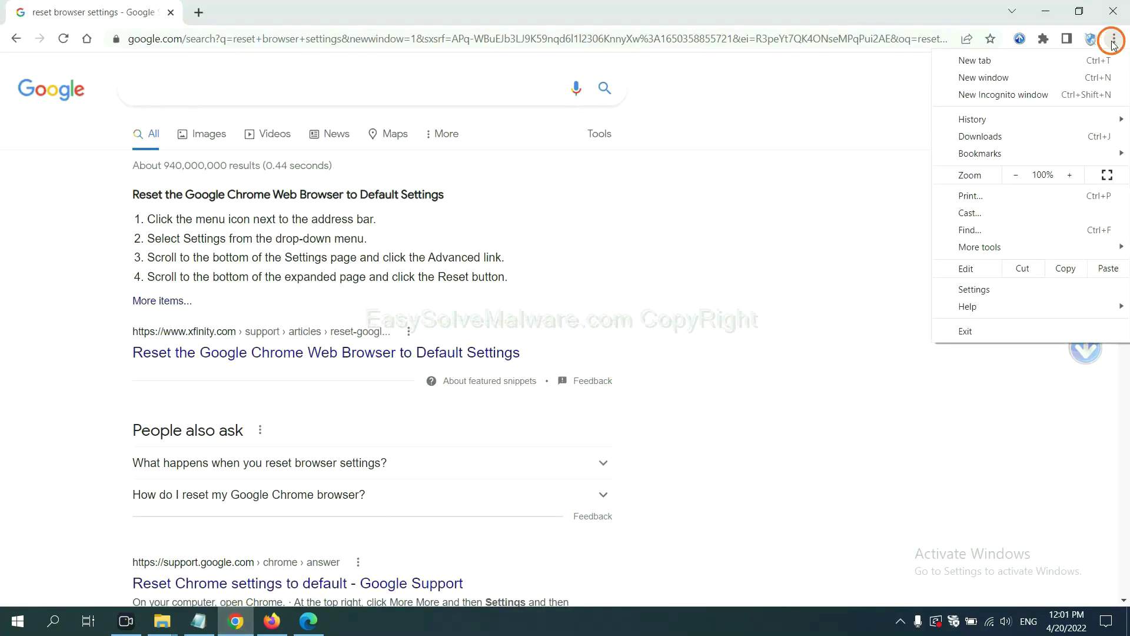
pyautogui.moveTo(1013, 247)
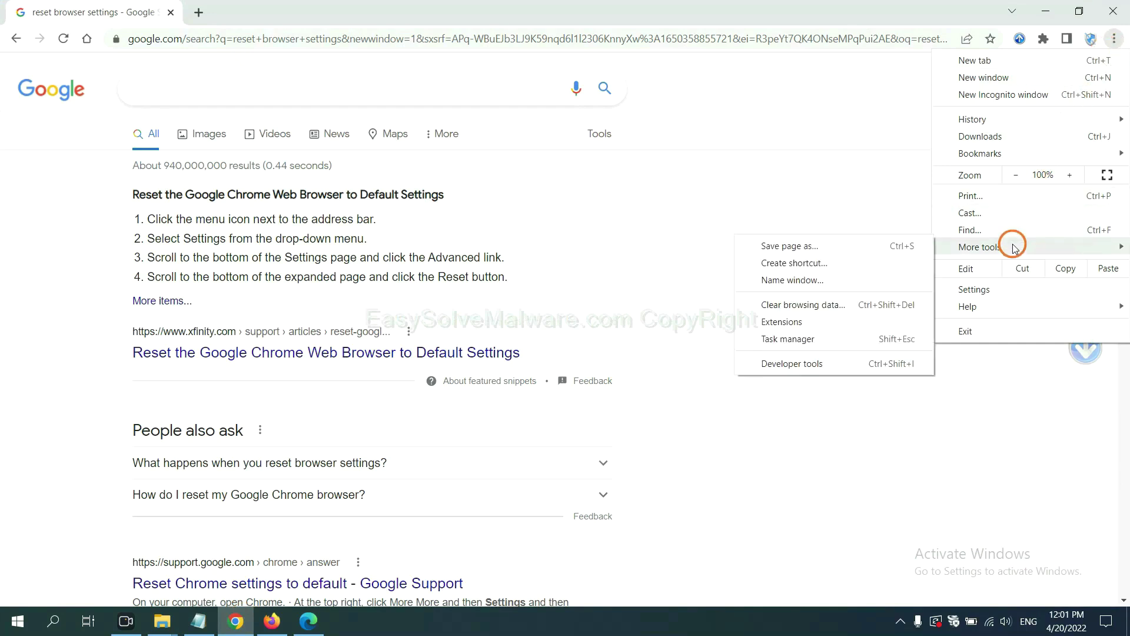
pyautogui.click(833, 321)
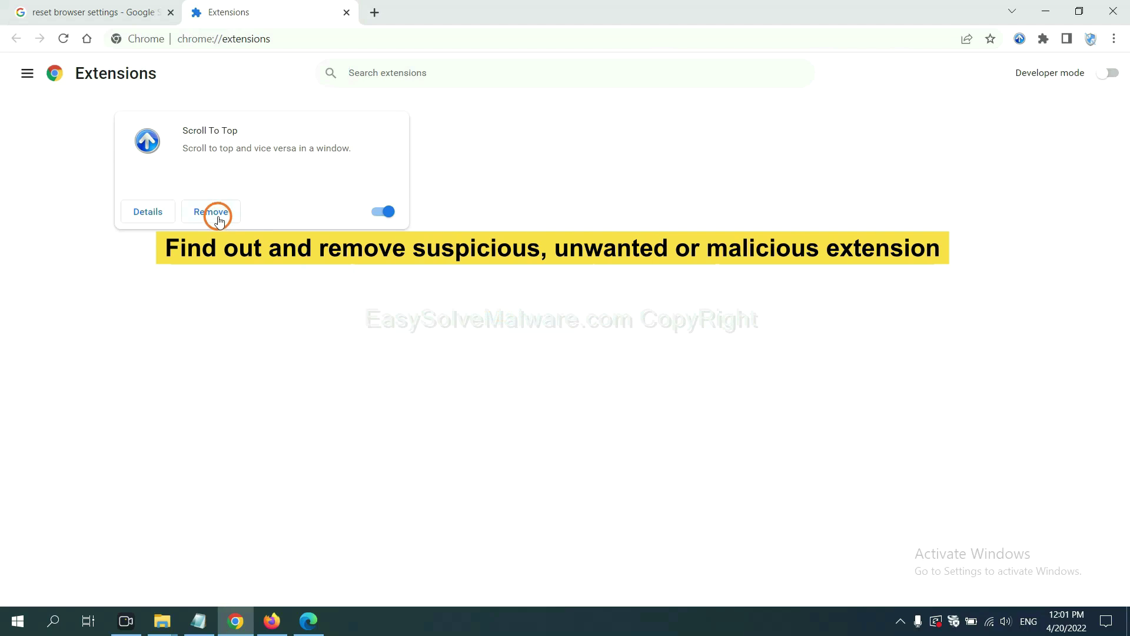
pyautogui.click(270, 621)
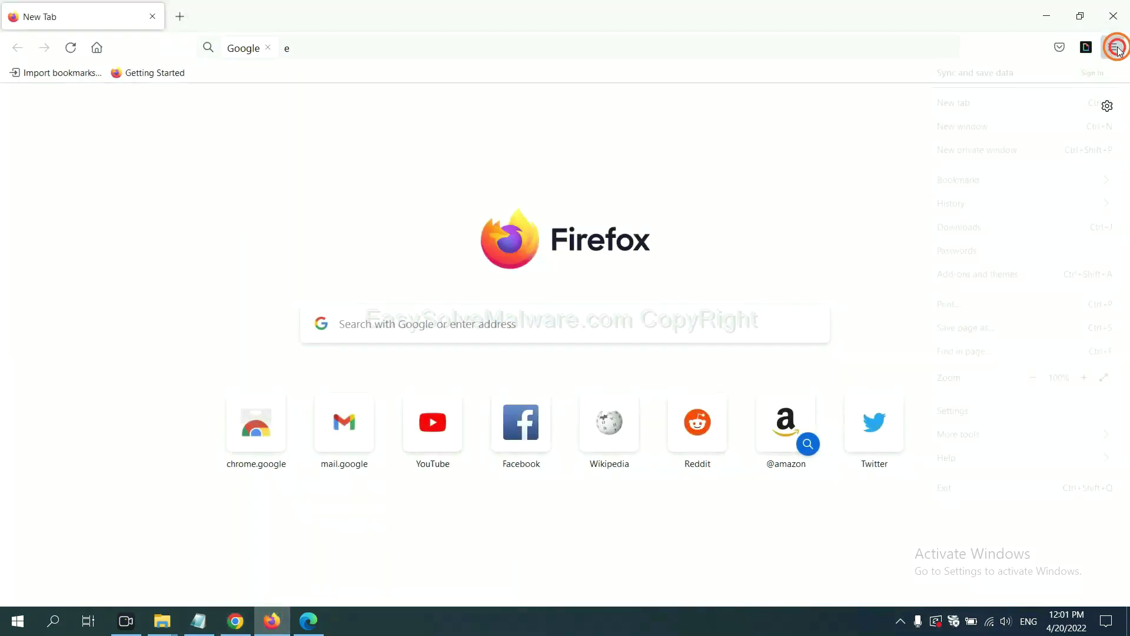
# Open Firefox's Add-ons and themes manager and show the GIPHY for Firefox options
pyautogui.click(1116, 48)
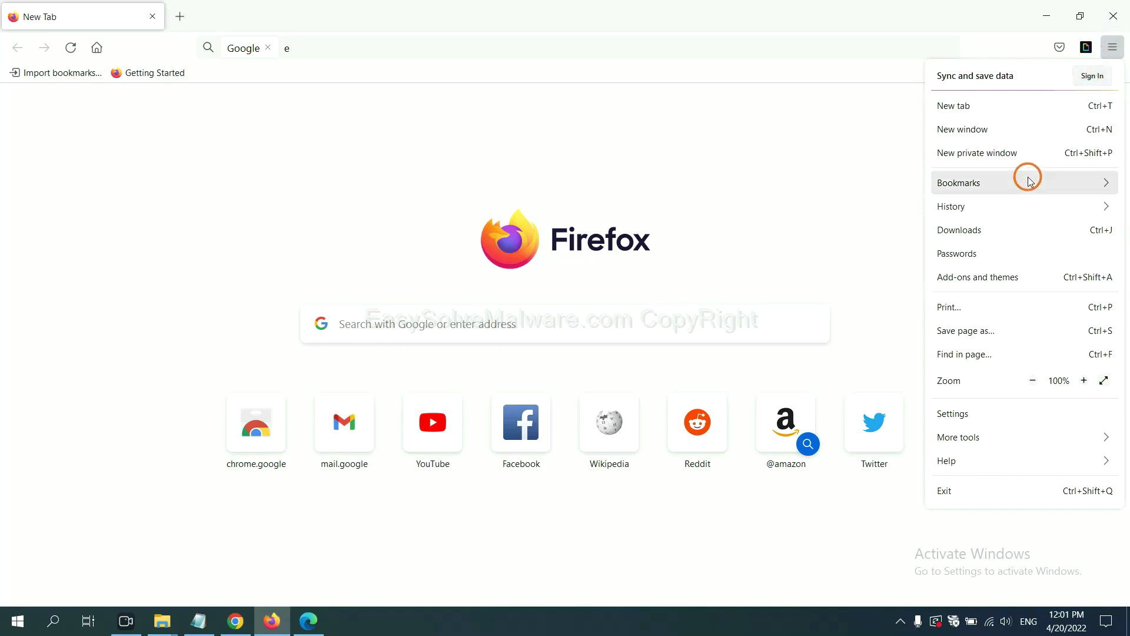
pyautogui.click(988, 286)
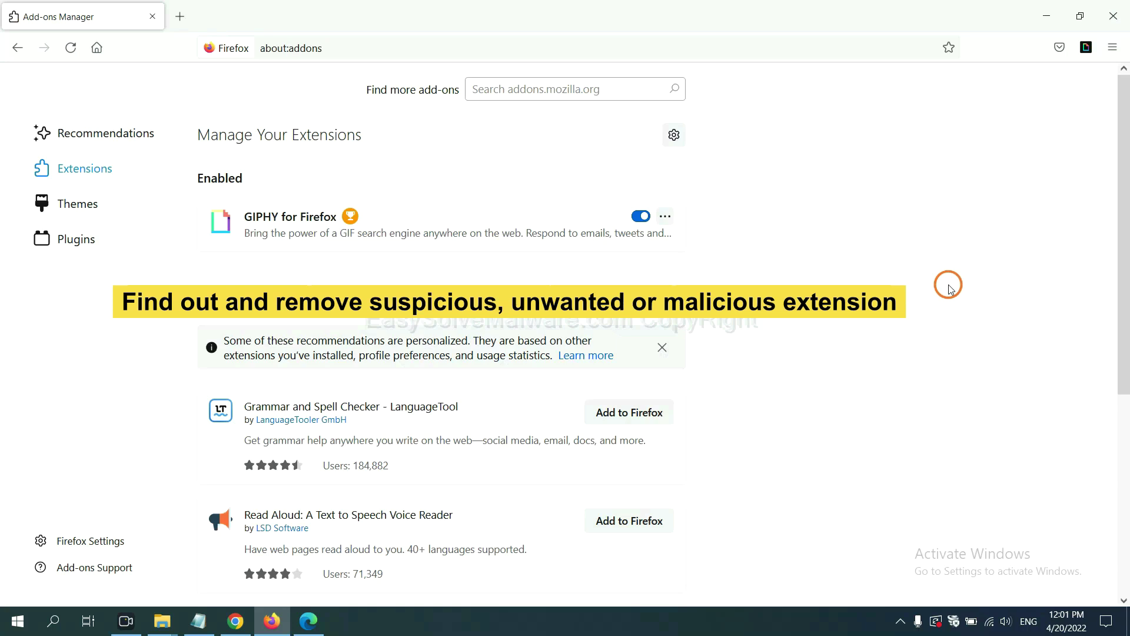
pyautogui.click(666, 219)
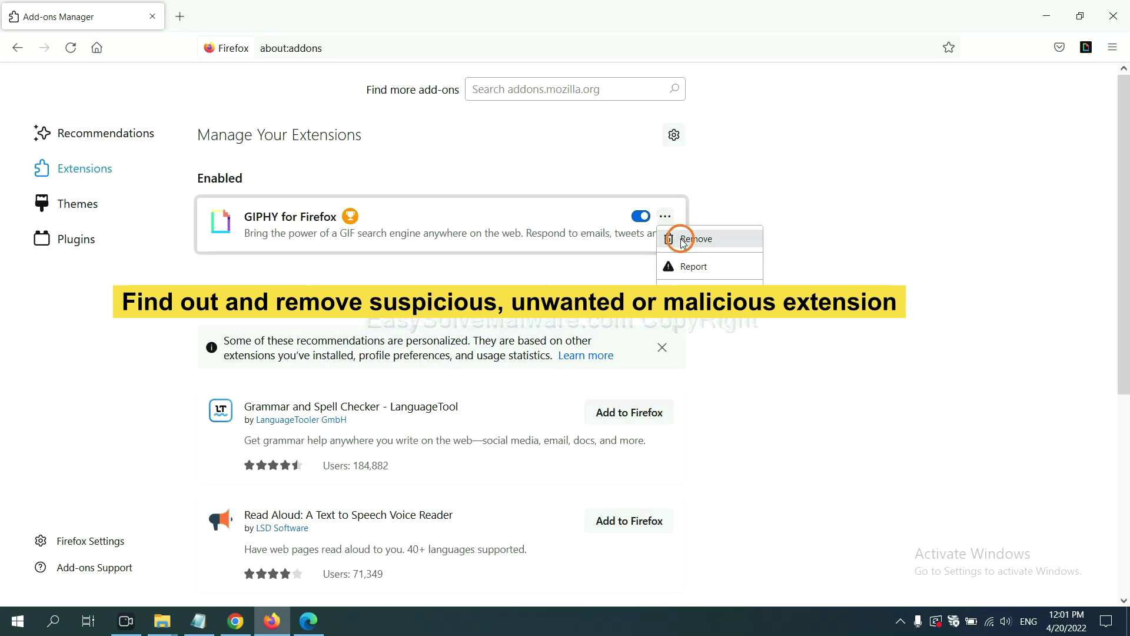
pyautogui.click(308, 625)
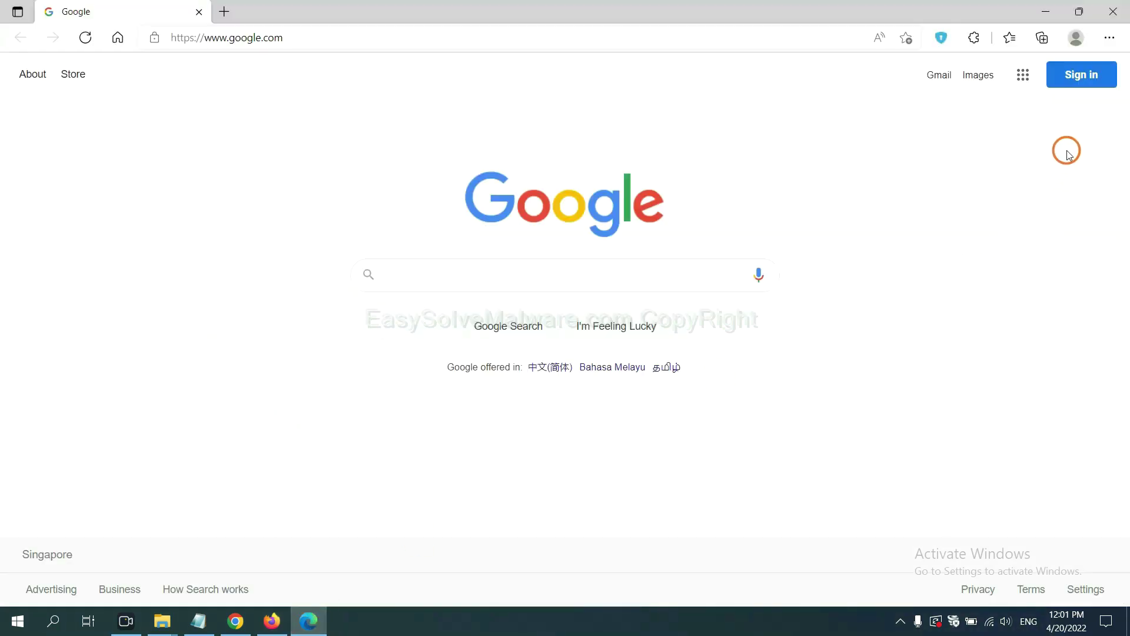
# Remove the ArcVpn Free Fast VPN Proxy extension from Edge, then show the desktop
pyautogui.click(1108, 40)
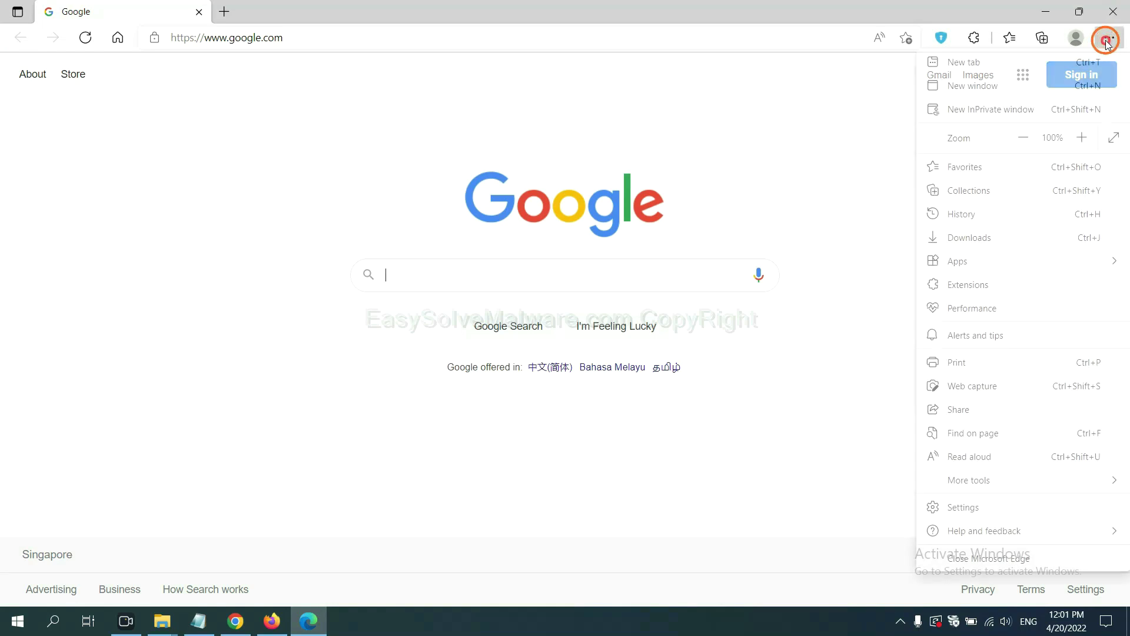
pyautogui.rightClick(972, 284)
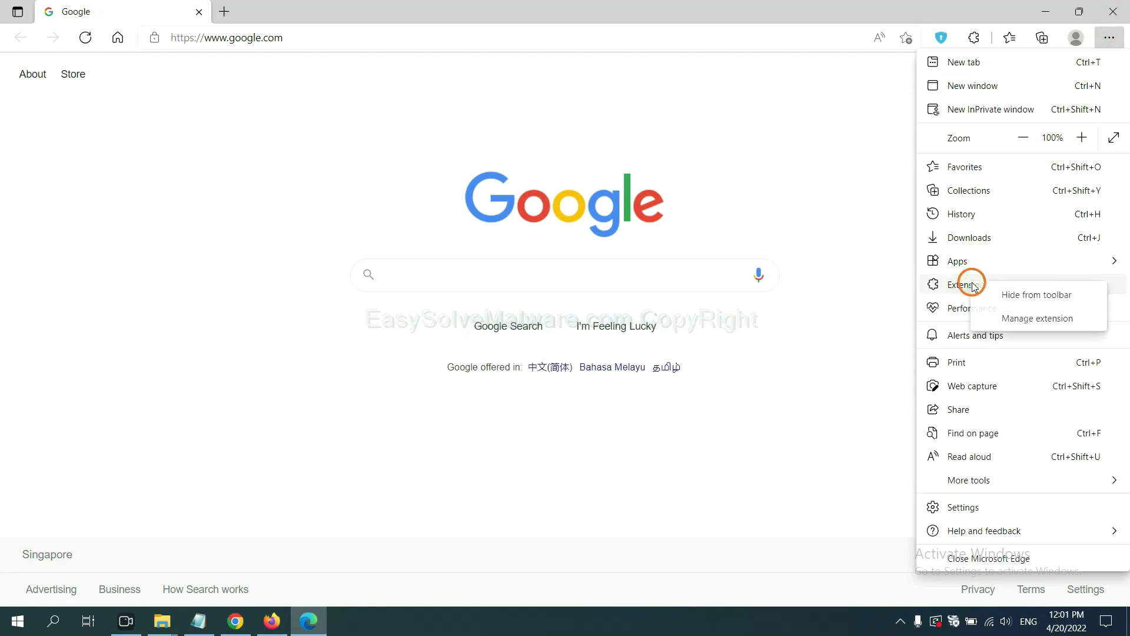
pyautogui.click(1015, 318)
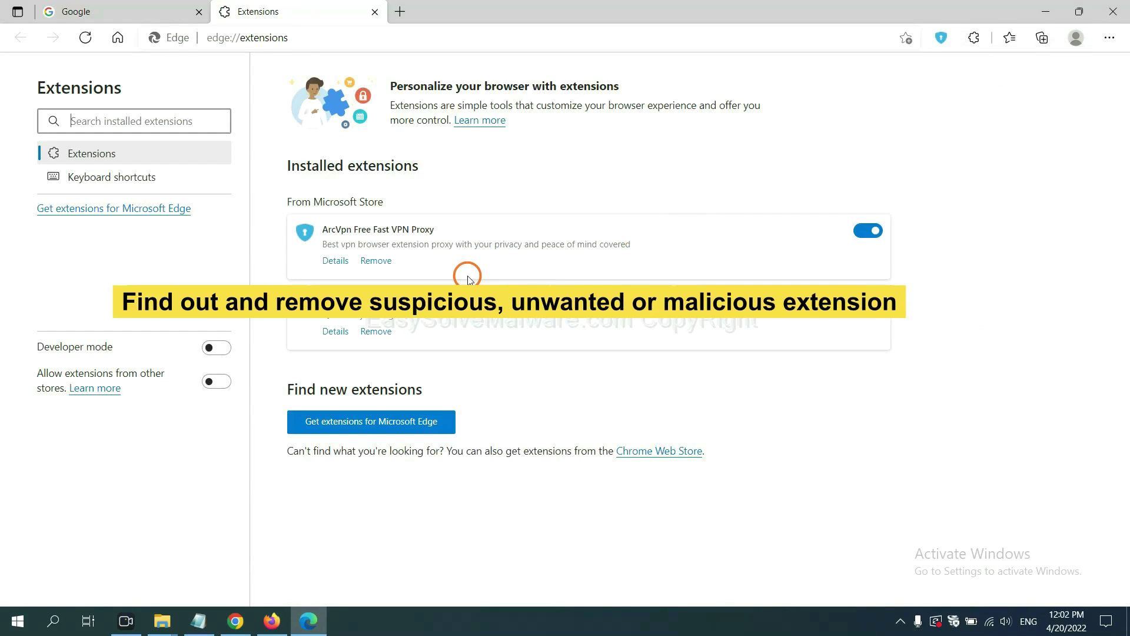
pyautogui.click(386, 261)
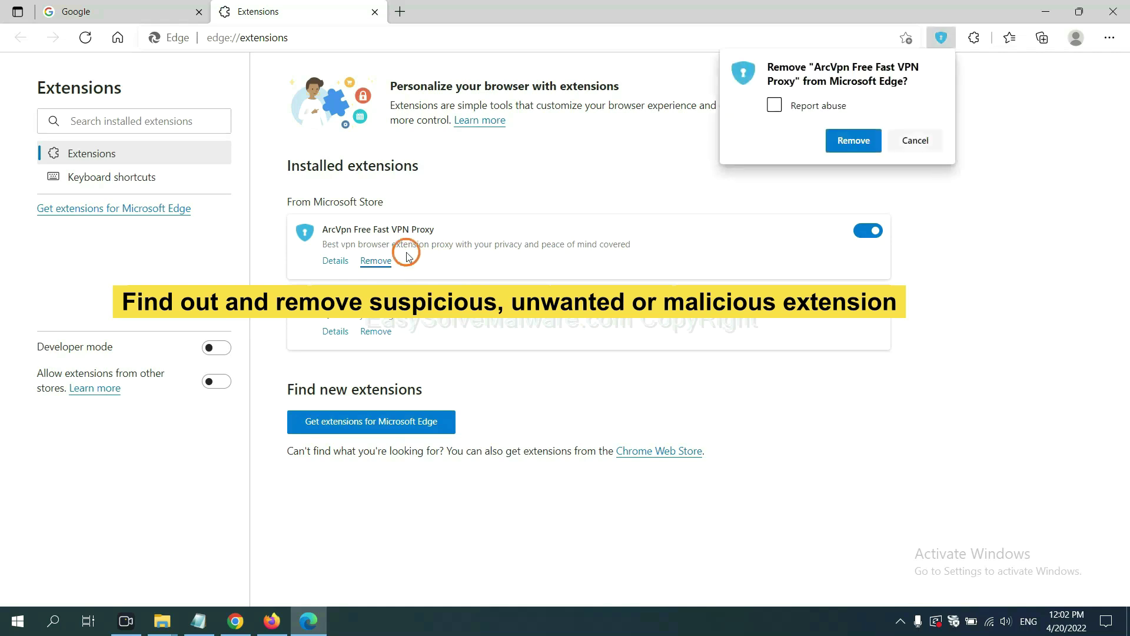
pyautogui.click(847, 144)
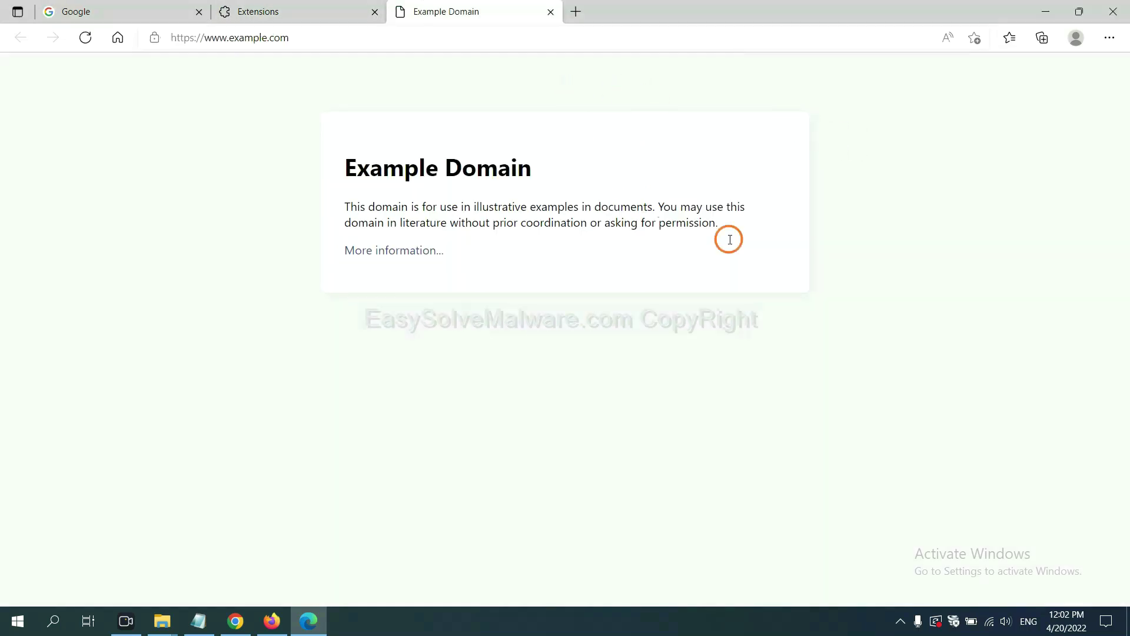
pyautogui.click(1124, 631)
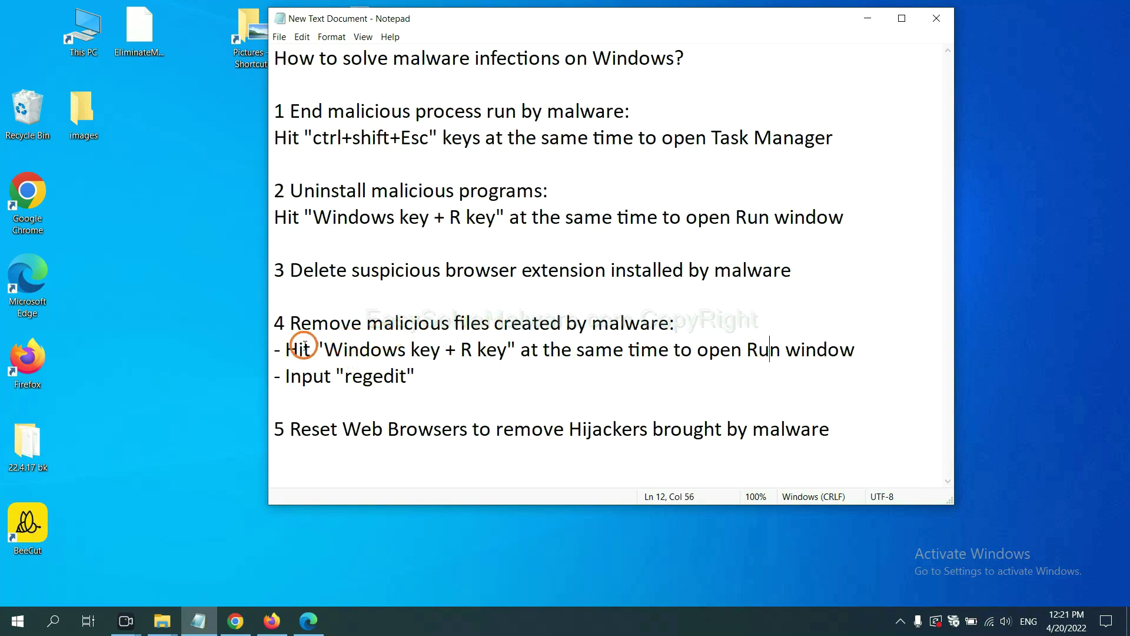
# Highlight step 4 in the notes and launch Registry Editor with regedit from Run
pyautogui.moveTo(292, 349); pyautogui.dragTo(641, 365)
pyautogui.click(656, 357)
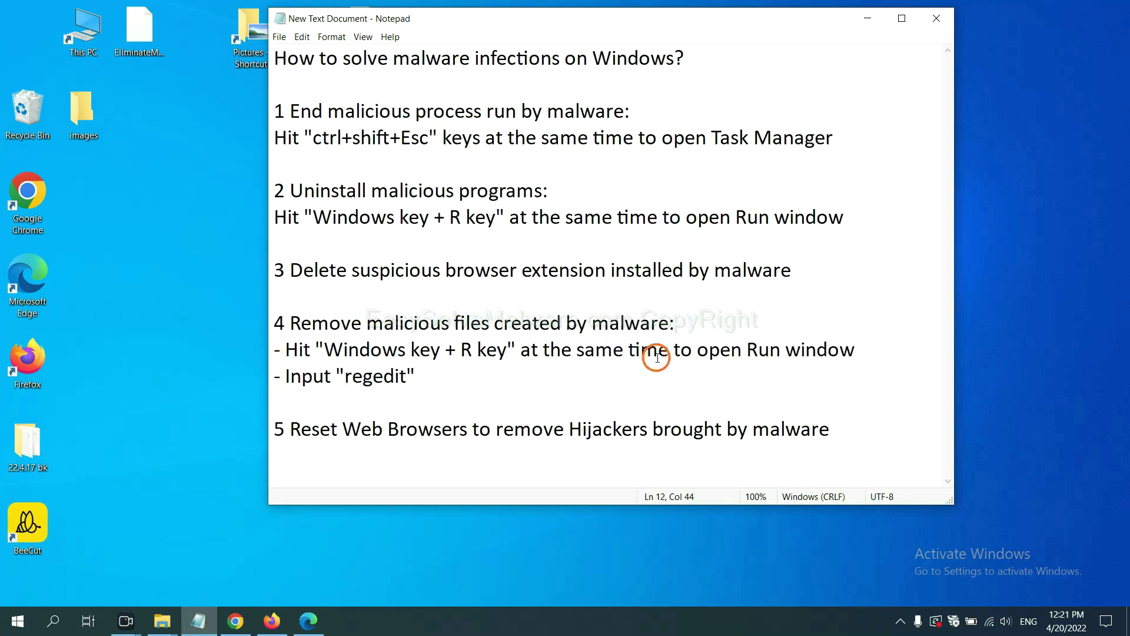
pyautogui.press('super+r')
pyautogui.moveTo(206, 444); pyautogui.dragTo(903, 233)
pyautogui.click(824, 308)
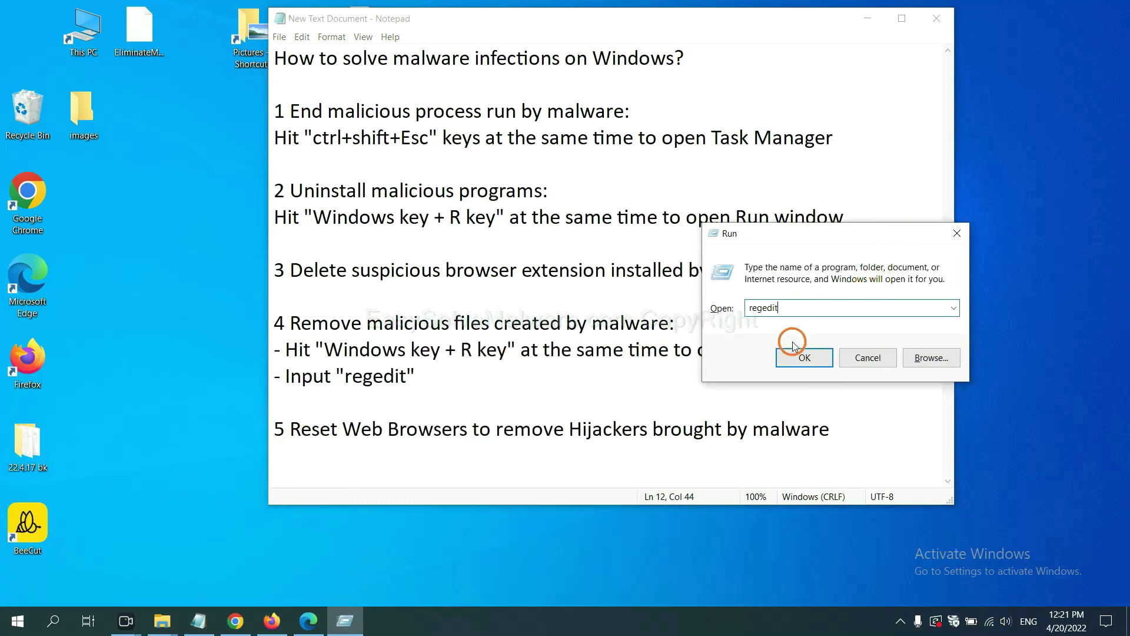
pyautogui.click(804, 357)
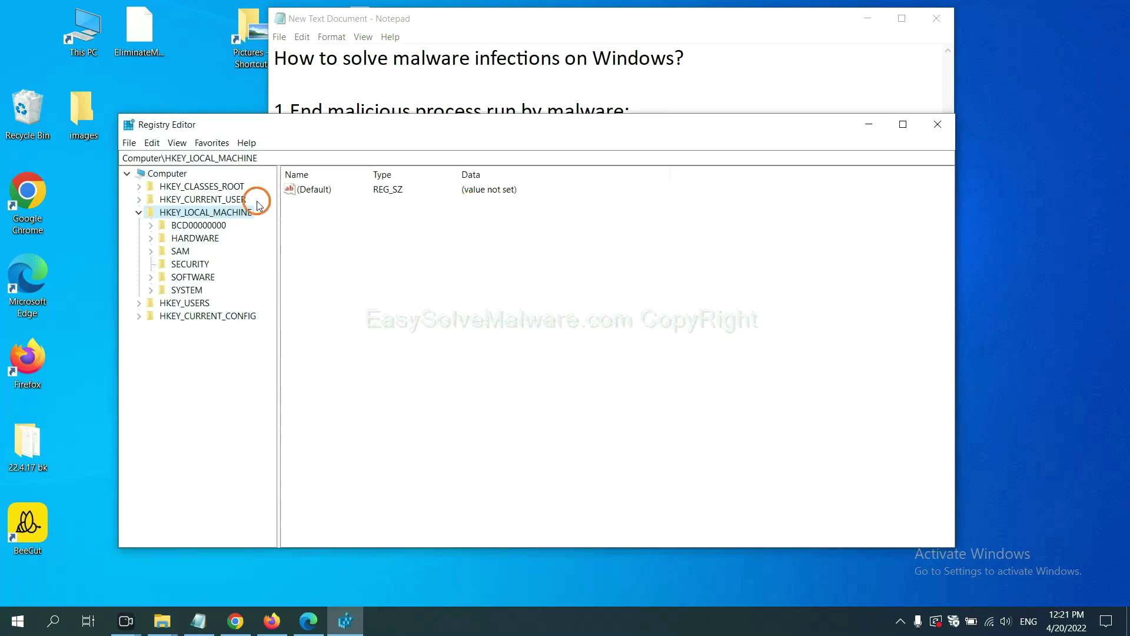
# Search the registry with Edit > Find for the malware name 'be'
pyautogui.click(154, 144)
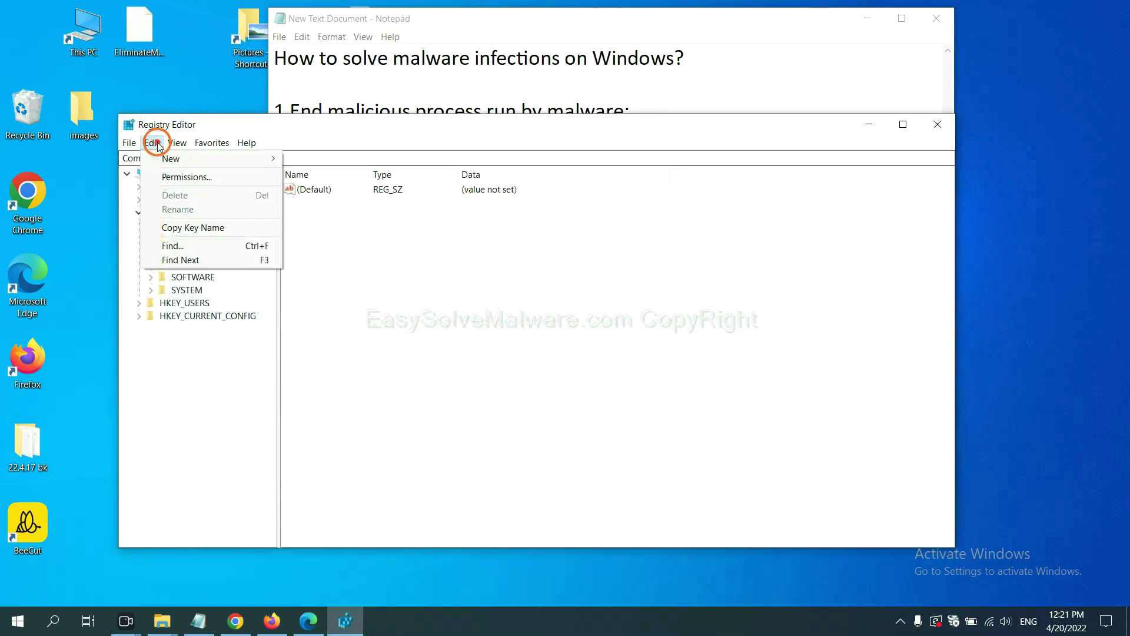
pyautogui.click(200, 246)
pyautogui.moveTo(322, 189); pyautogui.dragTo(432, 215)
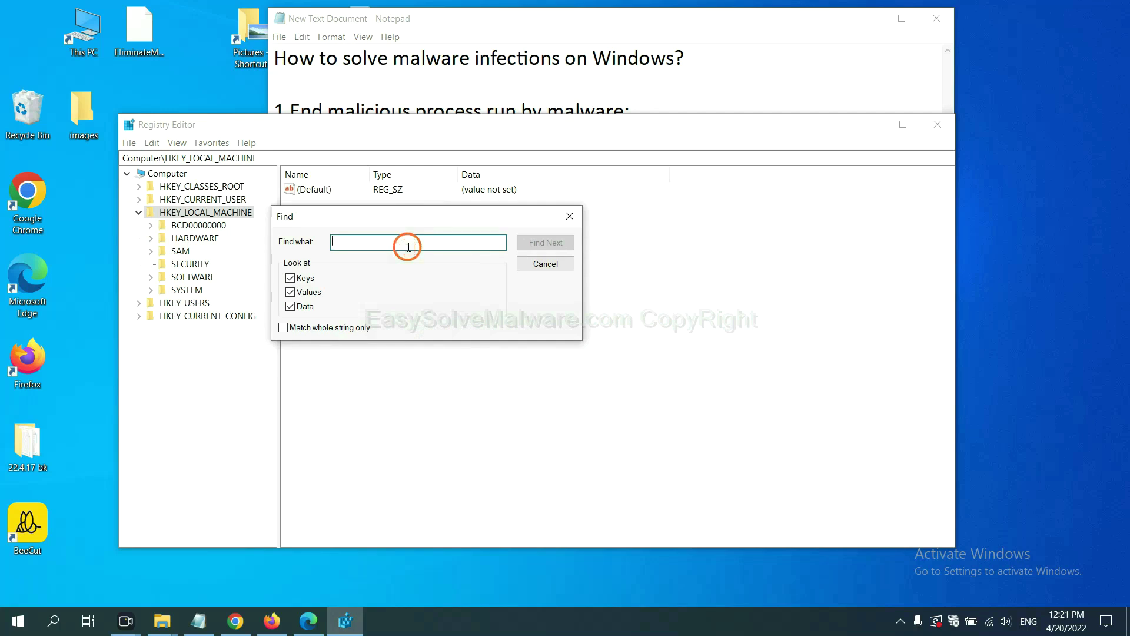
pyautogui.write('be')
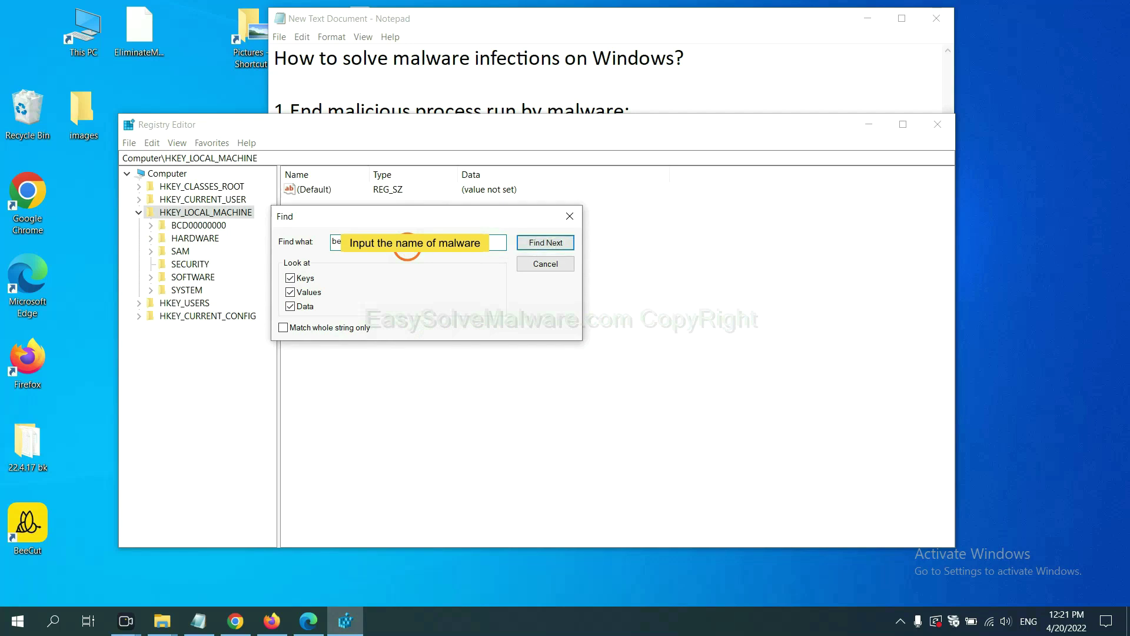
pyautogui.click(540, 243)
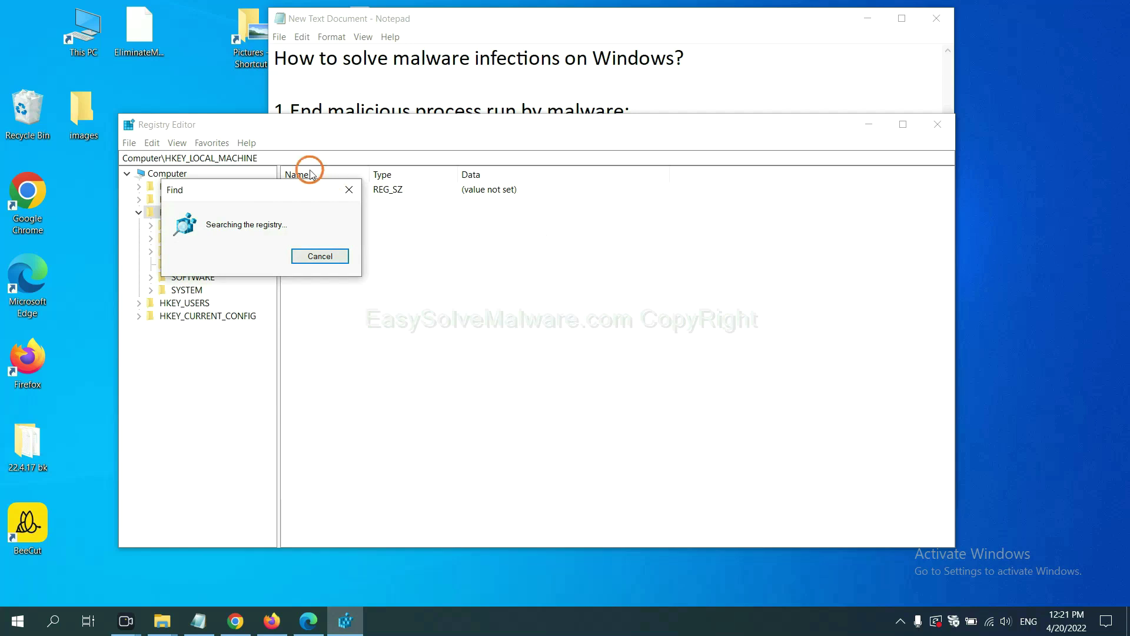
pyautogui.moveTo(276, 182); pyautogui.dragTo(449, 177)
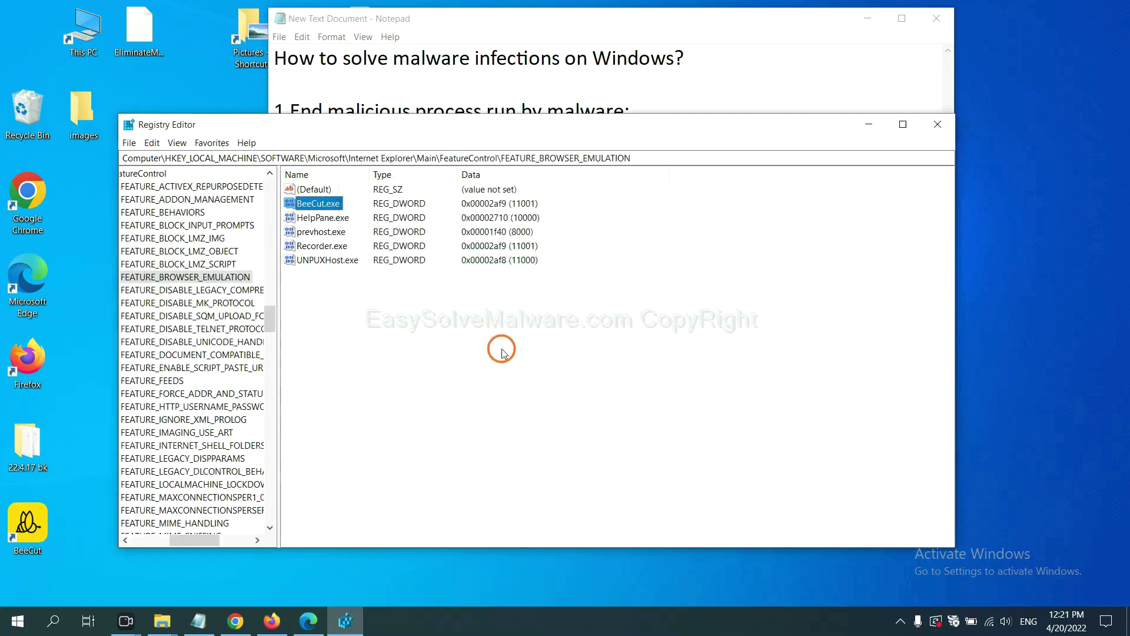
pyautogui.moveTo(189, 540); pyautogui.dragTo(181, 537)
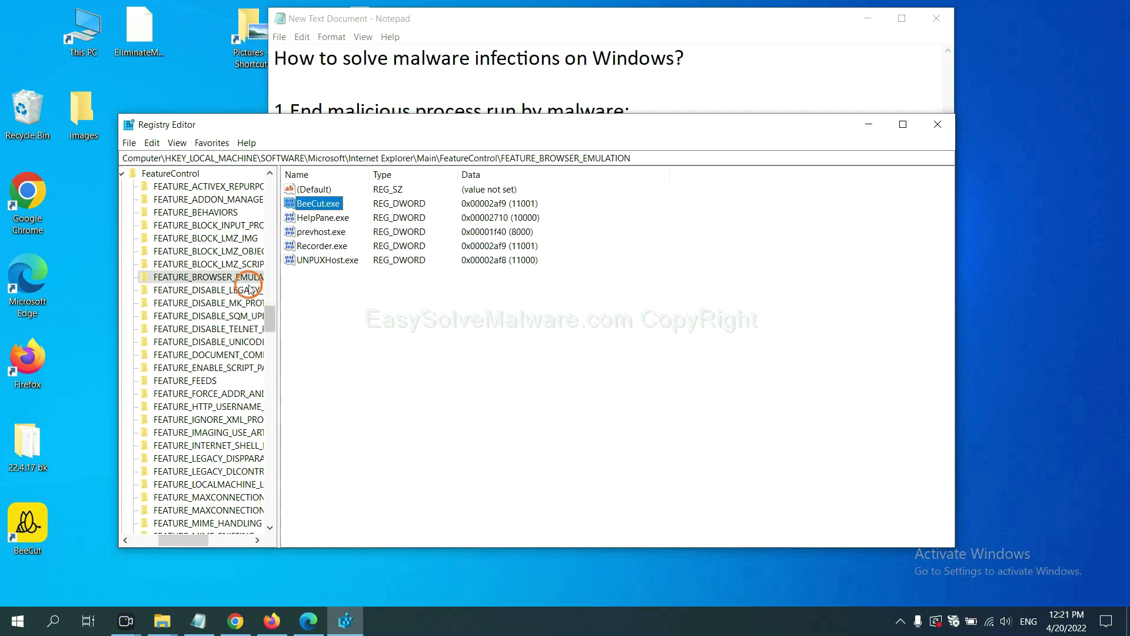
pyautogui.rightClick(231, 278)
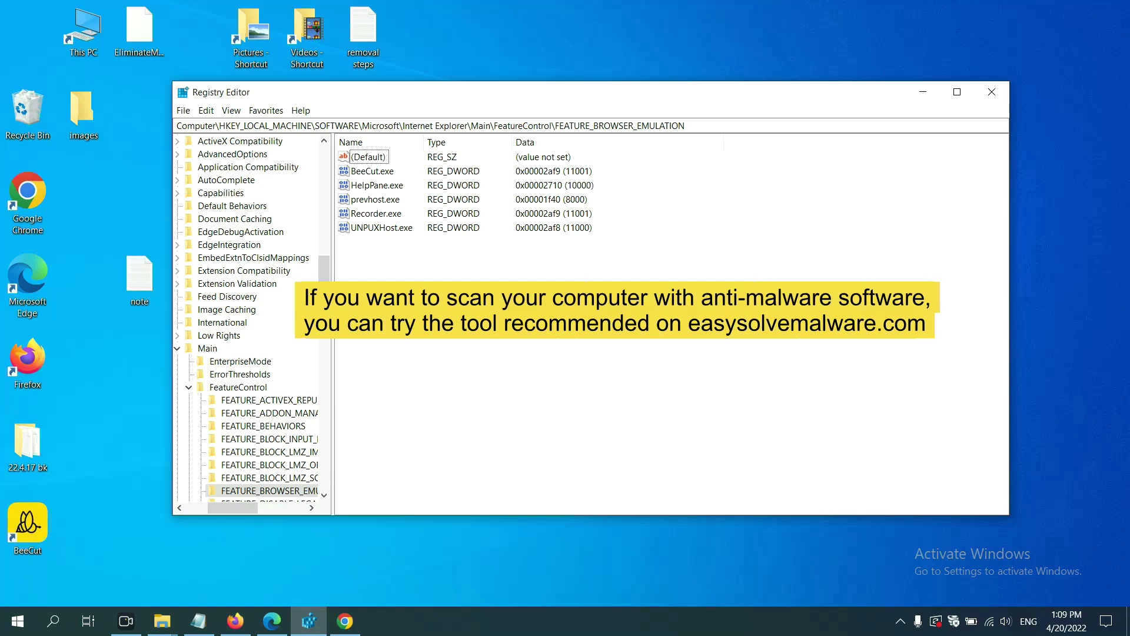
# Scroll through the EasySolveMalware guide in Chrome, then return to the Notepad checklist
pyautogui.click(352, 623)
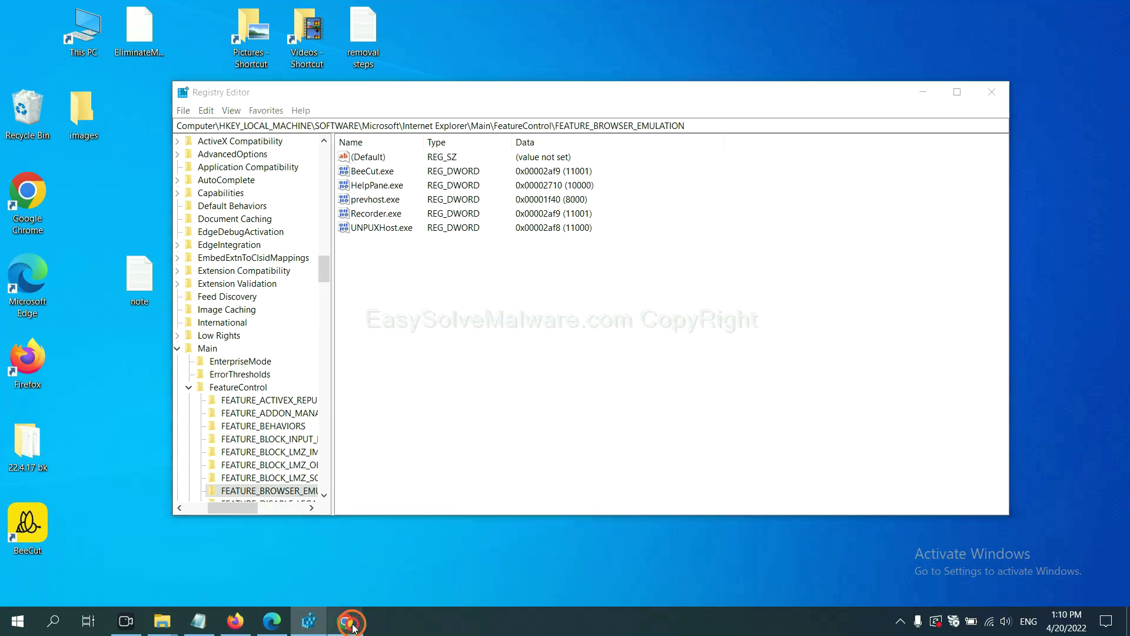
pyautogui.scroll(-1, 821, 397)
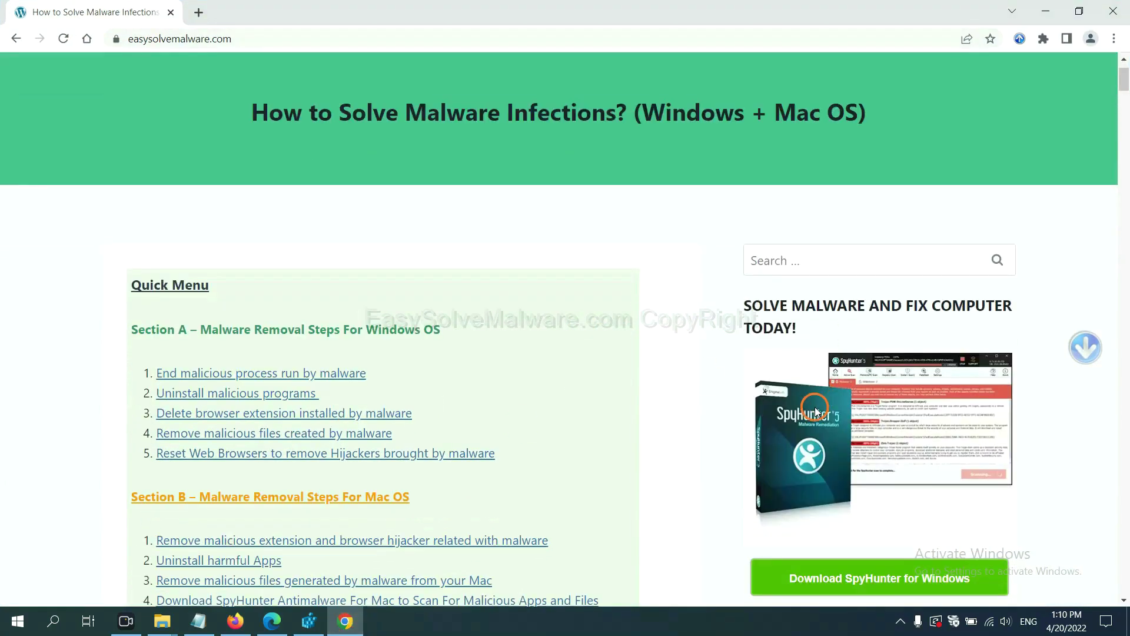
pyautogui.scroll(1, 815, 410)
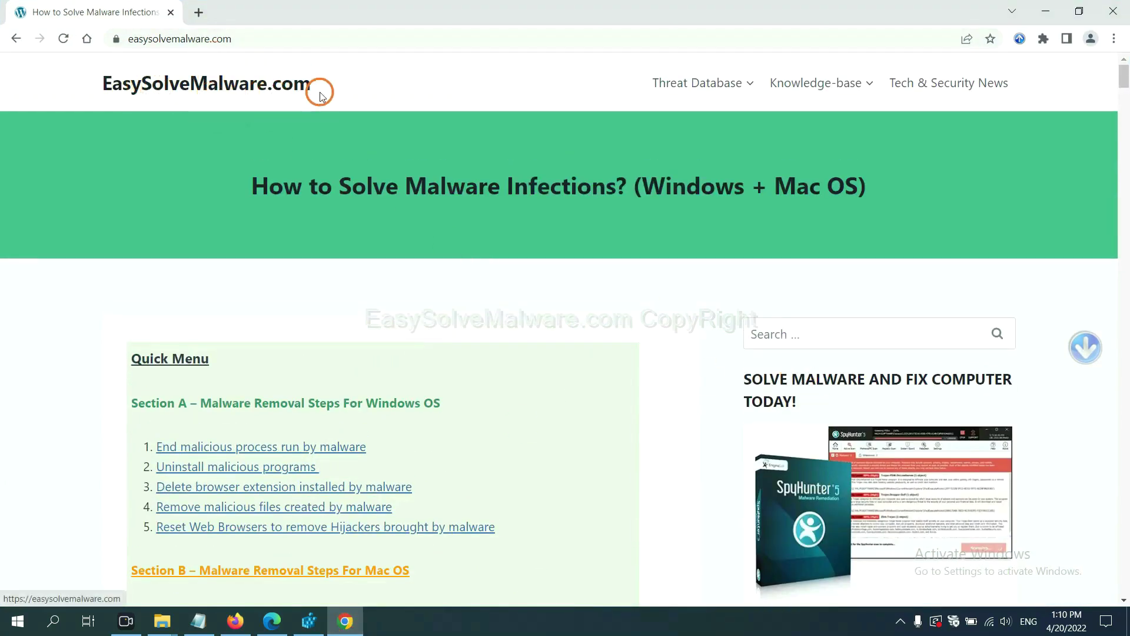
pyautogui.scroll(-3, 903, 373)
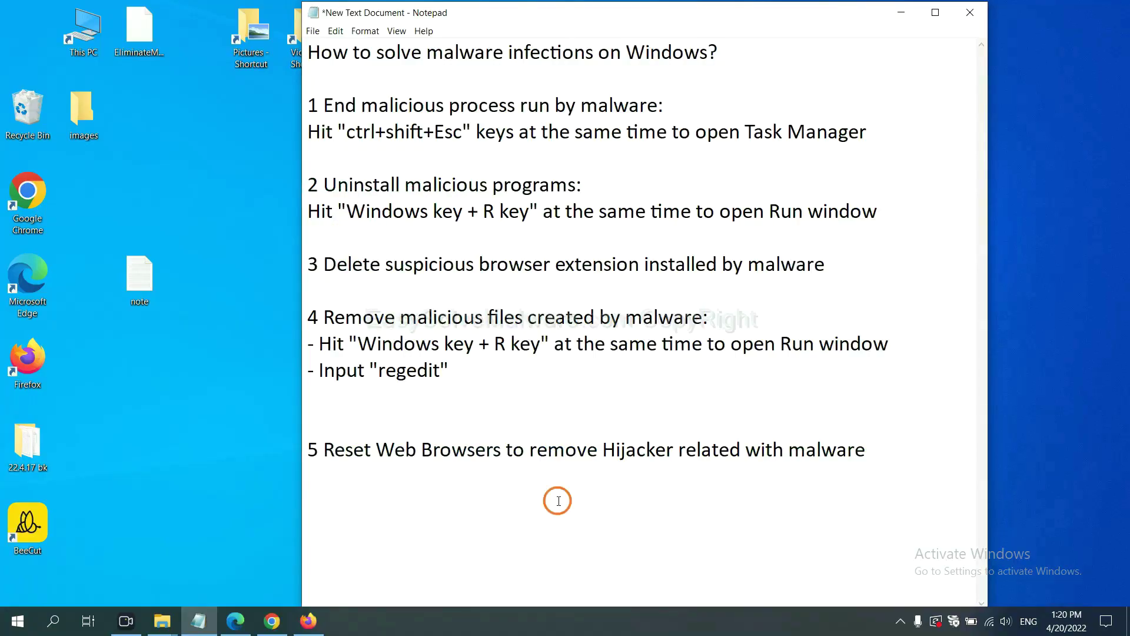
pyautogui.click(558, 501)
# Search Chrome settings for 'reset', open 'Restore settings to their original defaults', then switch to Firefox
pyautogui.click(270, 622)
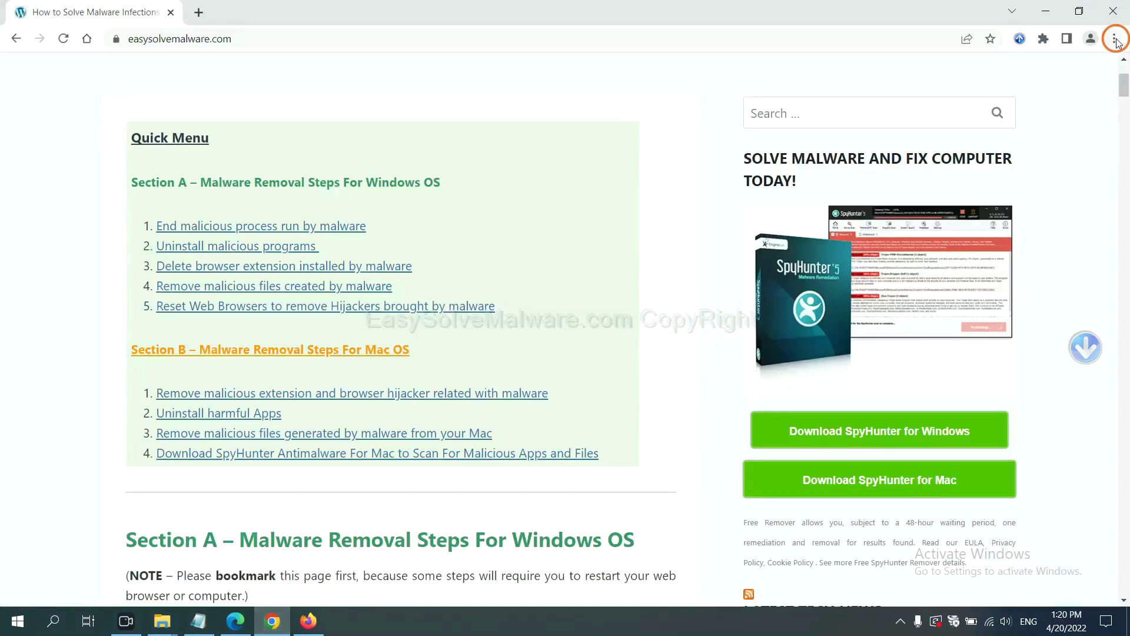
pyautogui.click(1114, 39)
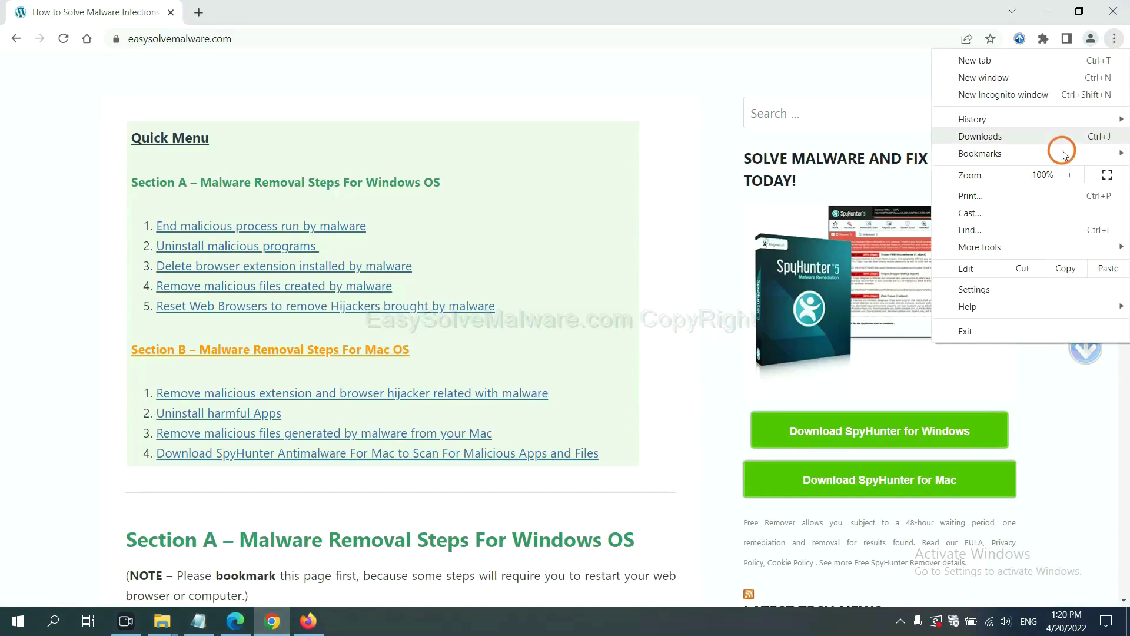
pyautogui.click(988, 289)
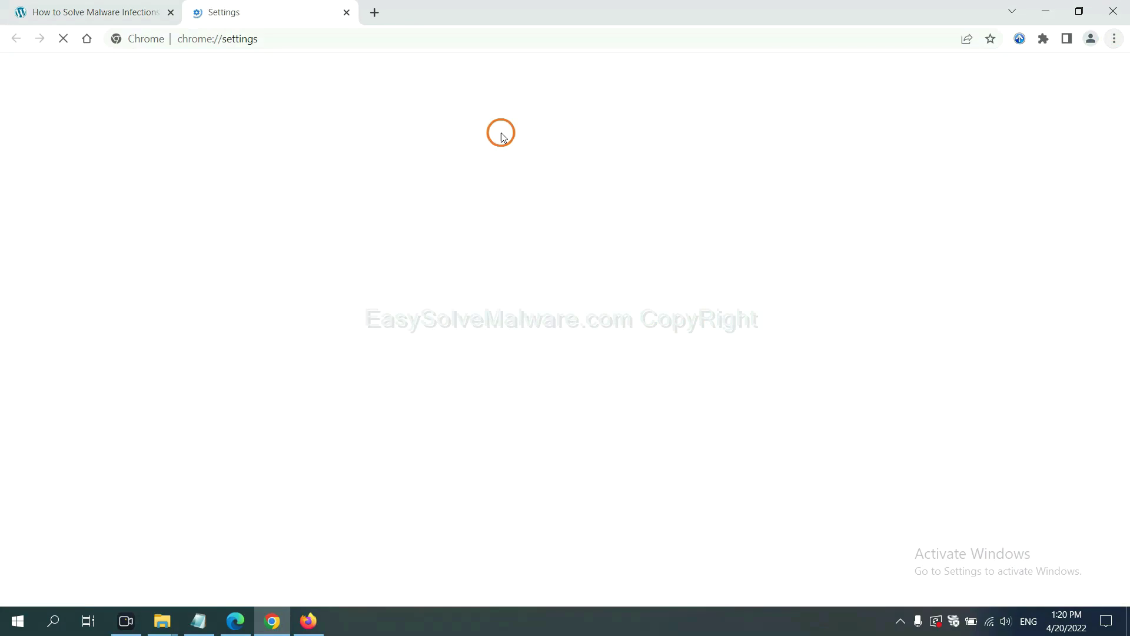
pyautogui.click(440, 83)
pyautogui.write('reset')
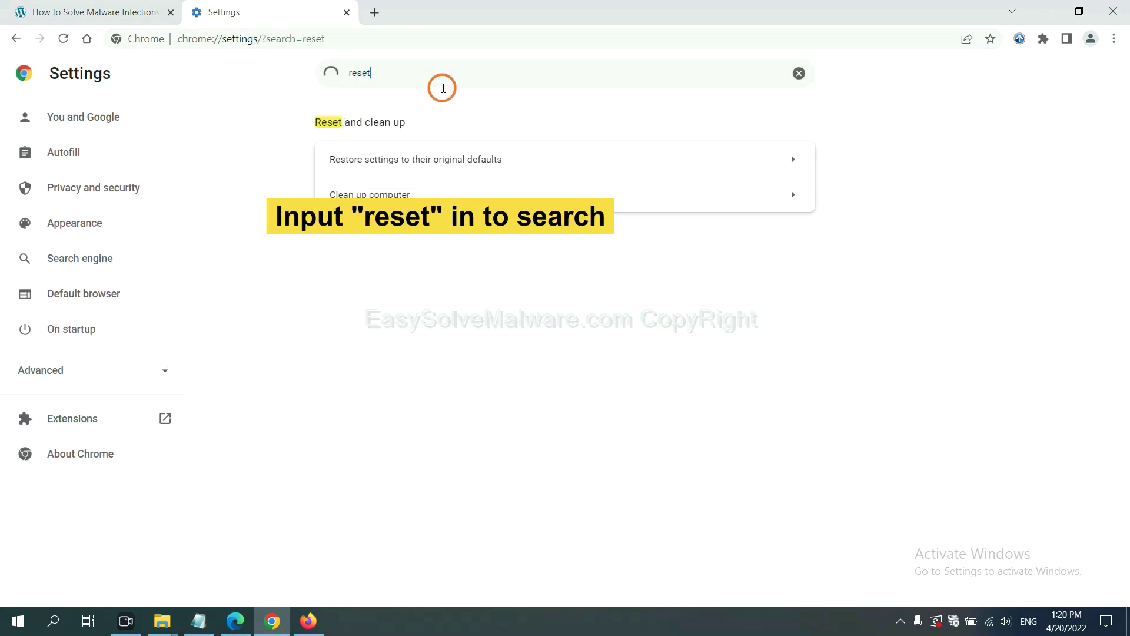
pyautogui.click(486, 157)
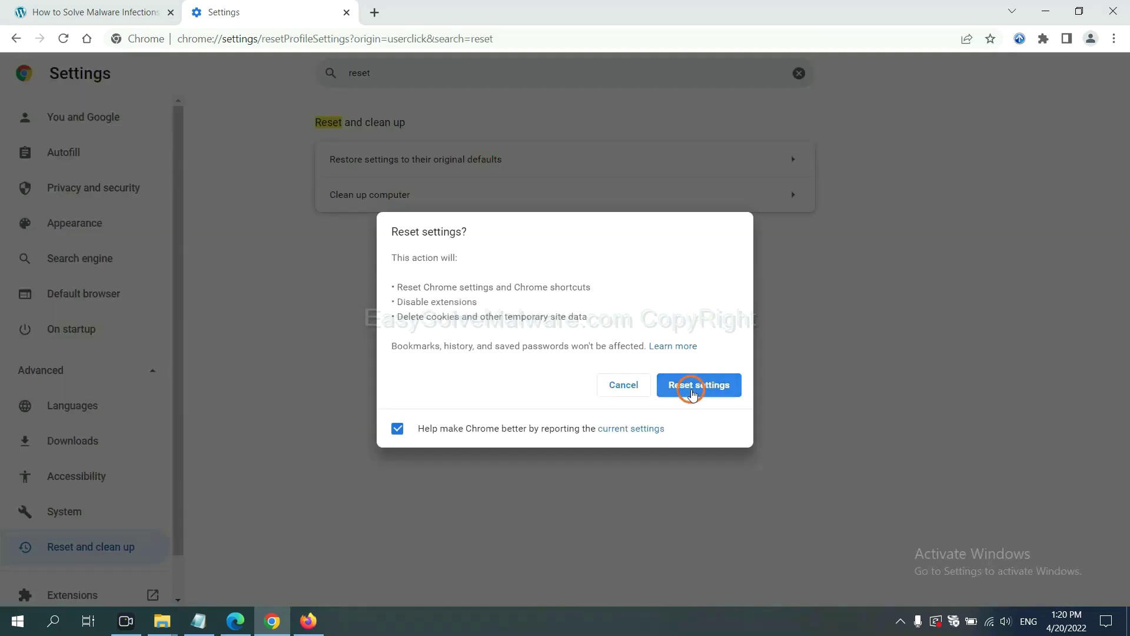
pyautogui.click(309, 621)
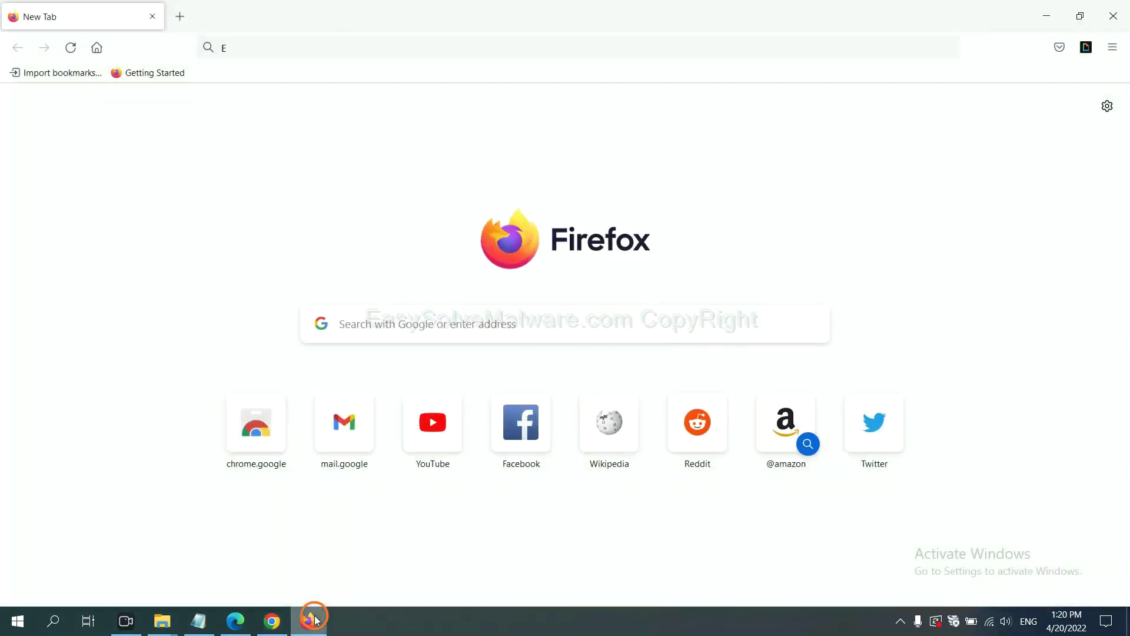
# Confirm Refresh Firefox from the Troubleshooting Information page, then switch to Edge
pyautogui.click(1111, 52)
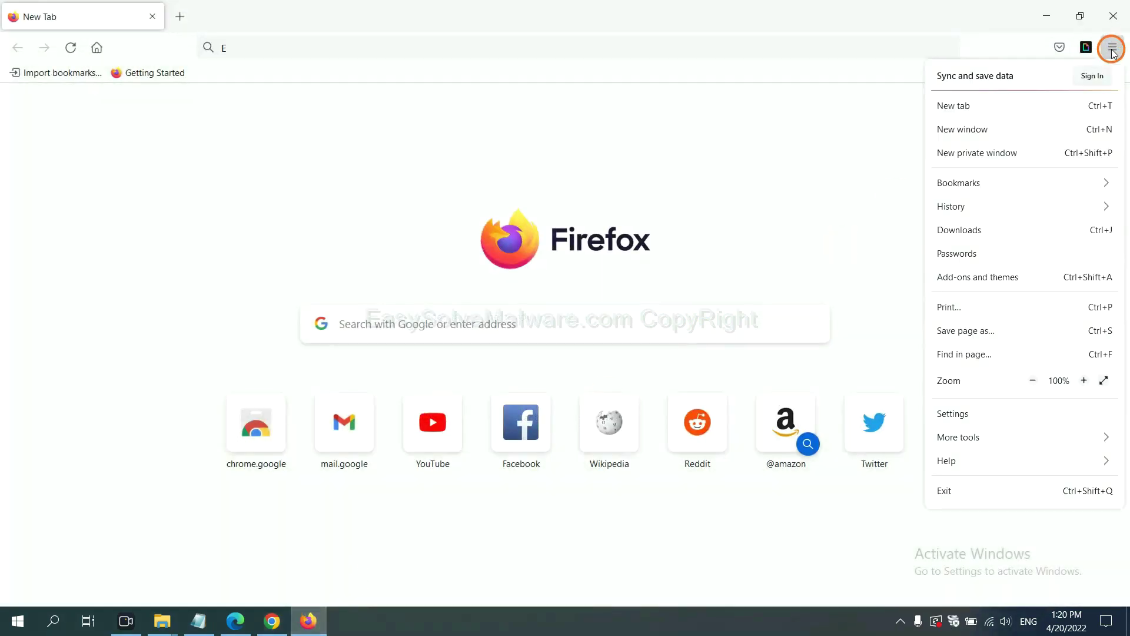
pyautogui.click(971, 458)
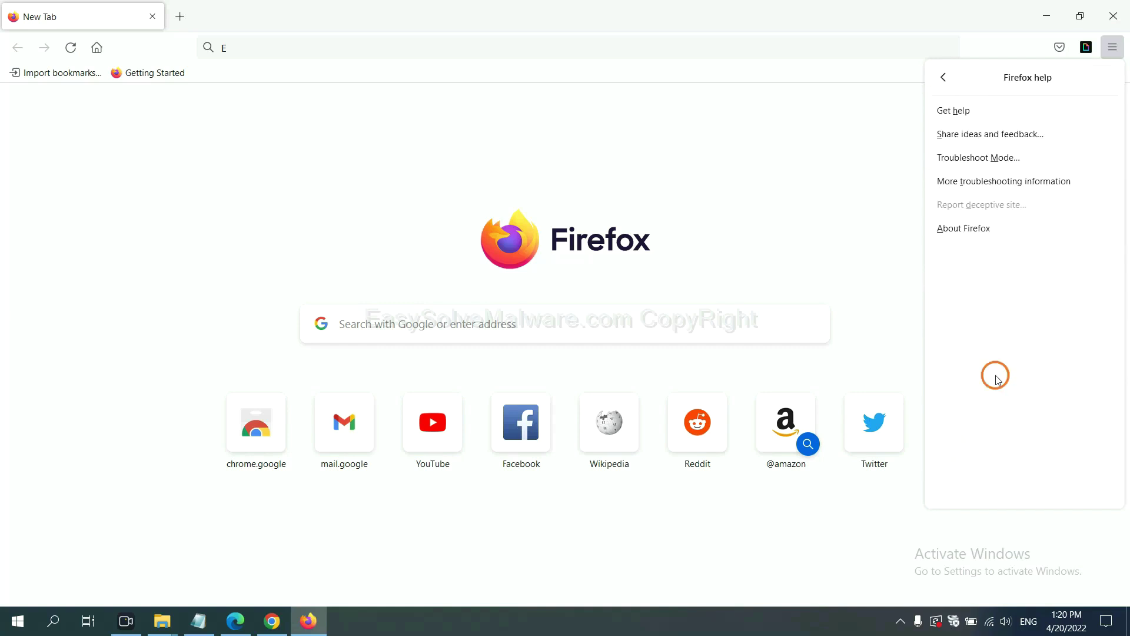
pyautogui.click(994, 185)
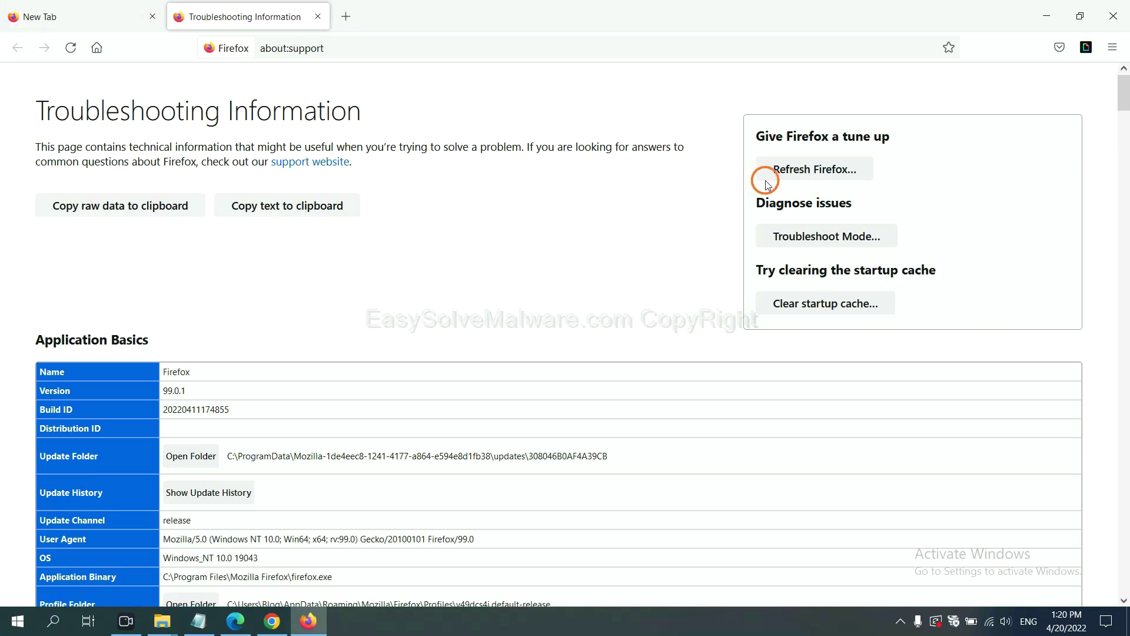
pyautogui.click(795, 173)
pyautogui.click(612, 175)
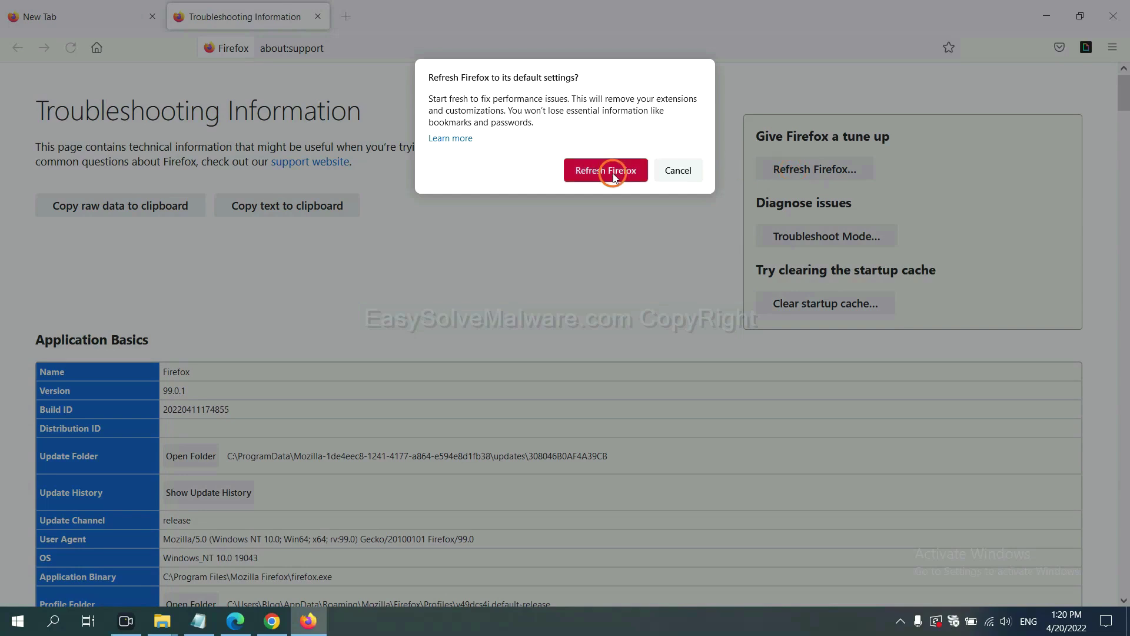
pyautogui.click(235, 622)
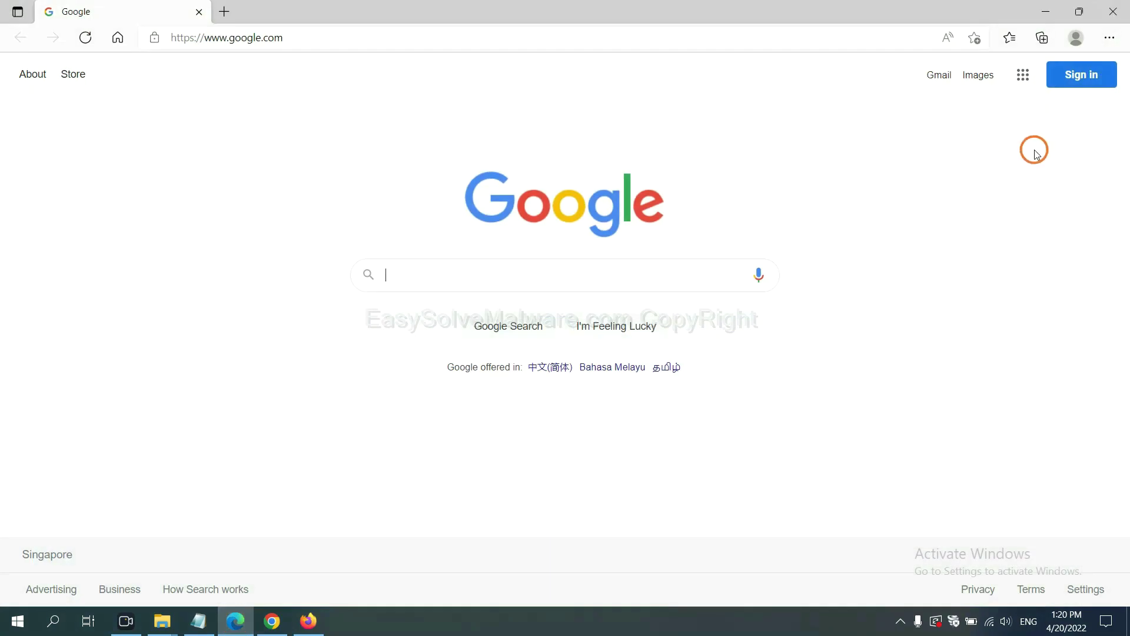
# Search Edge settings for 'reset' and open 'Restore settings to their default values'
pyautogui.click(1109, 39)
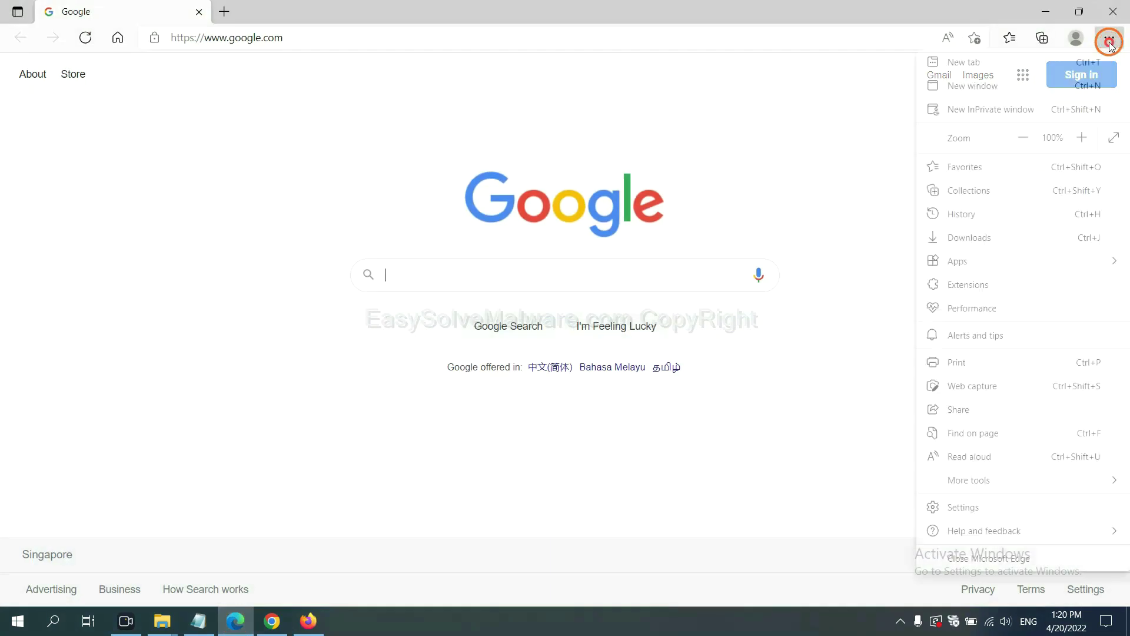
pyautogui.click(975, 508)
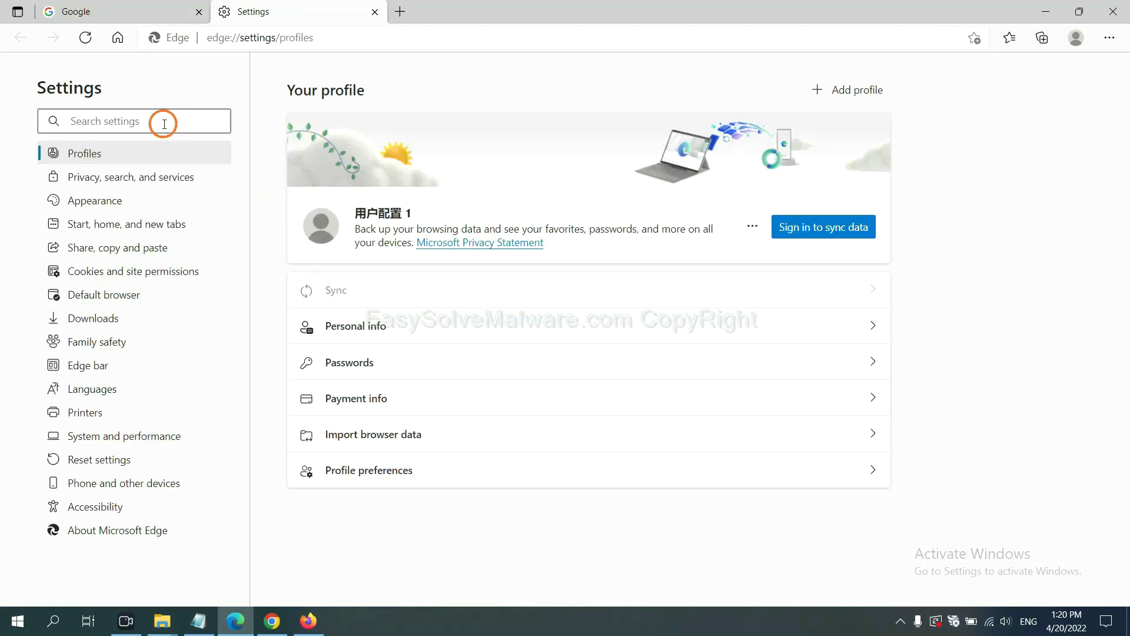
pyautogui.write('re')
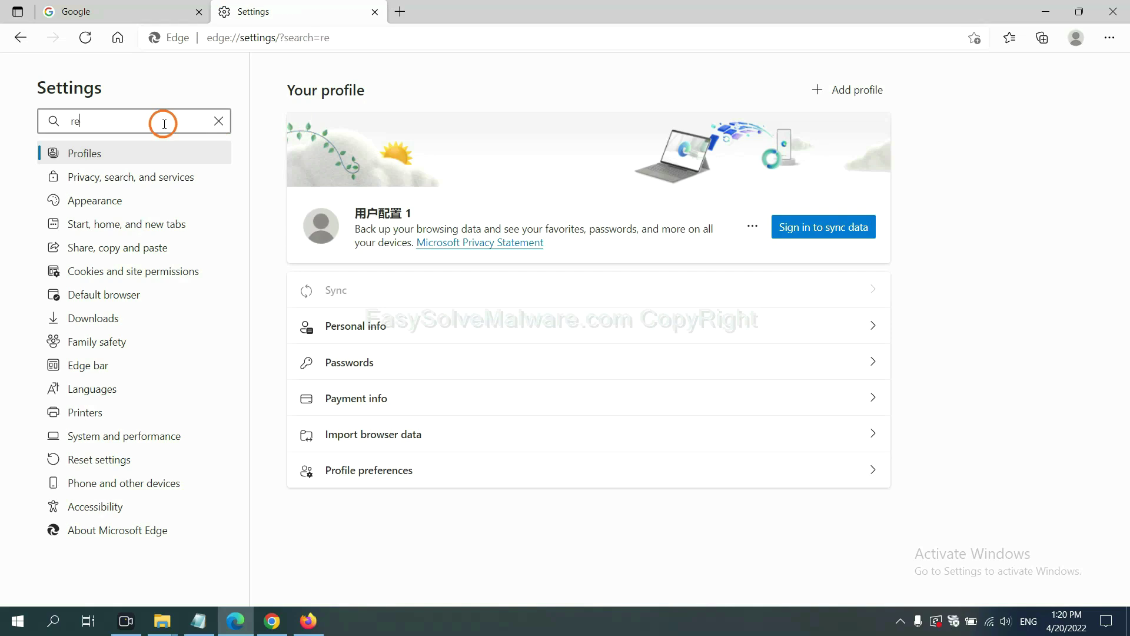
pyautogui.write('set')
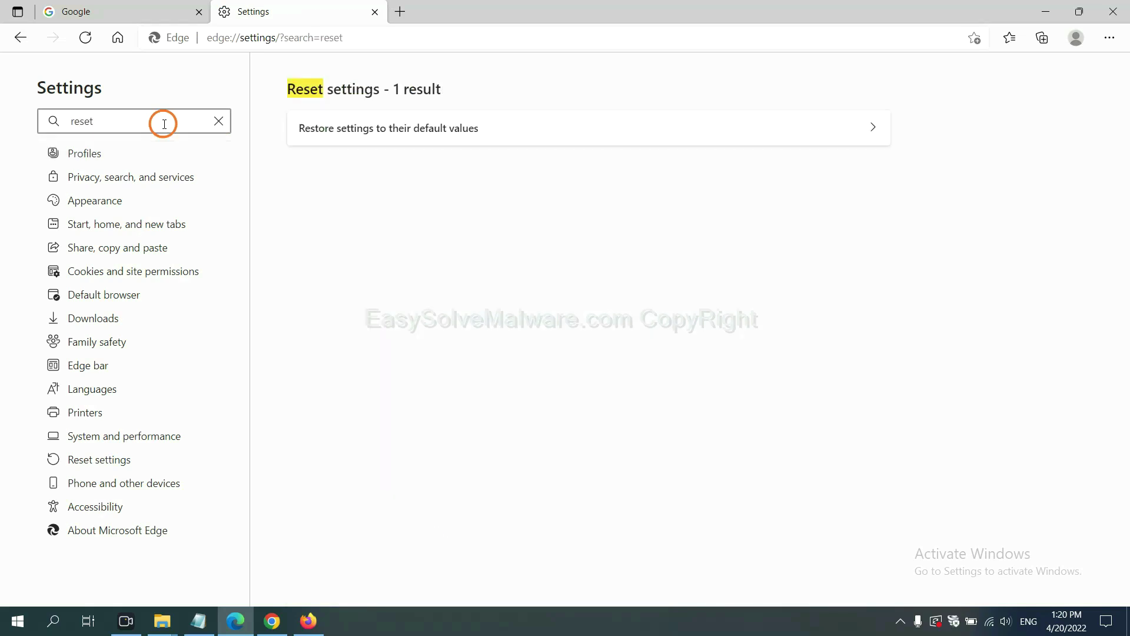
pyautogui.click(395, 124)
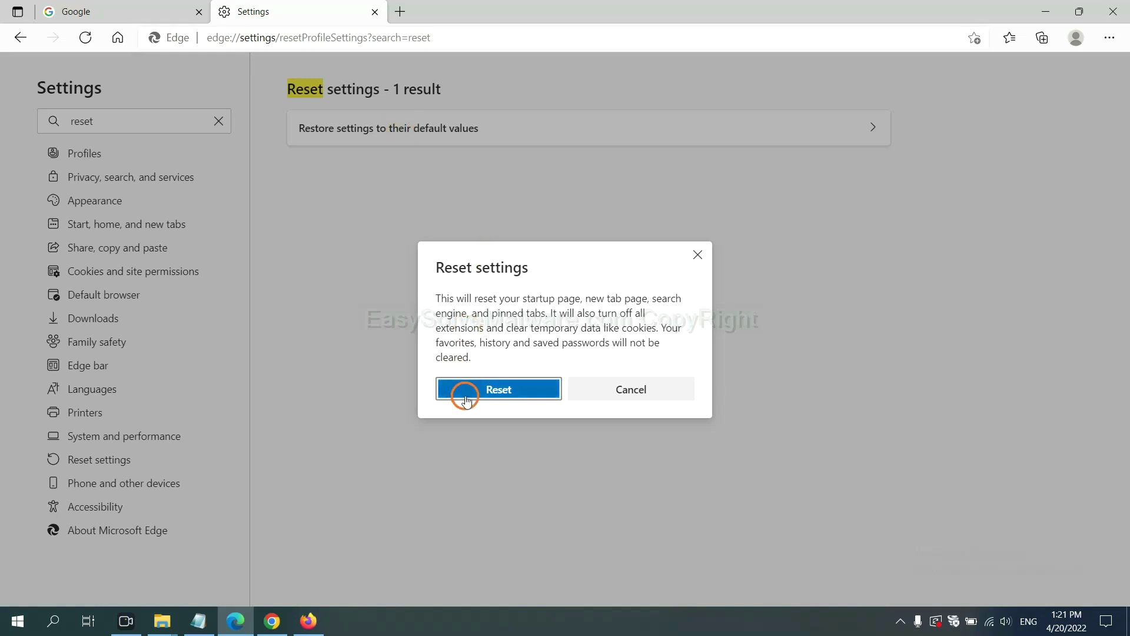